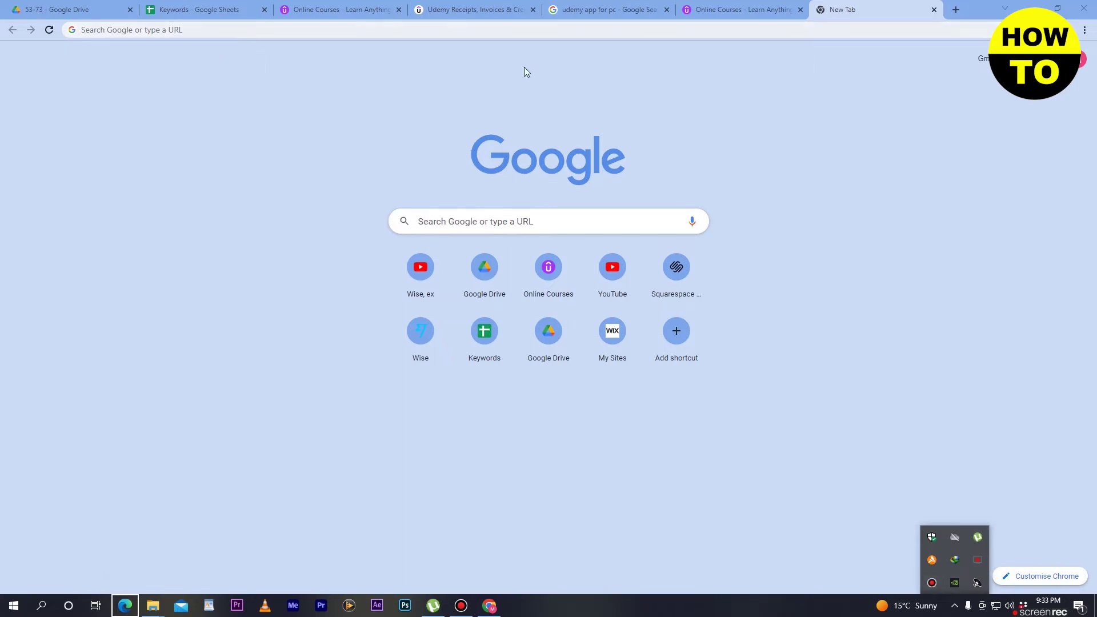
Search Google for 'udemy app for pc' from the address bar
{"action": "left_click", "coordinate": [224, 34]}
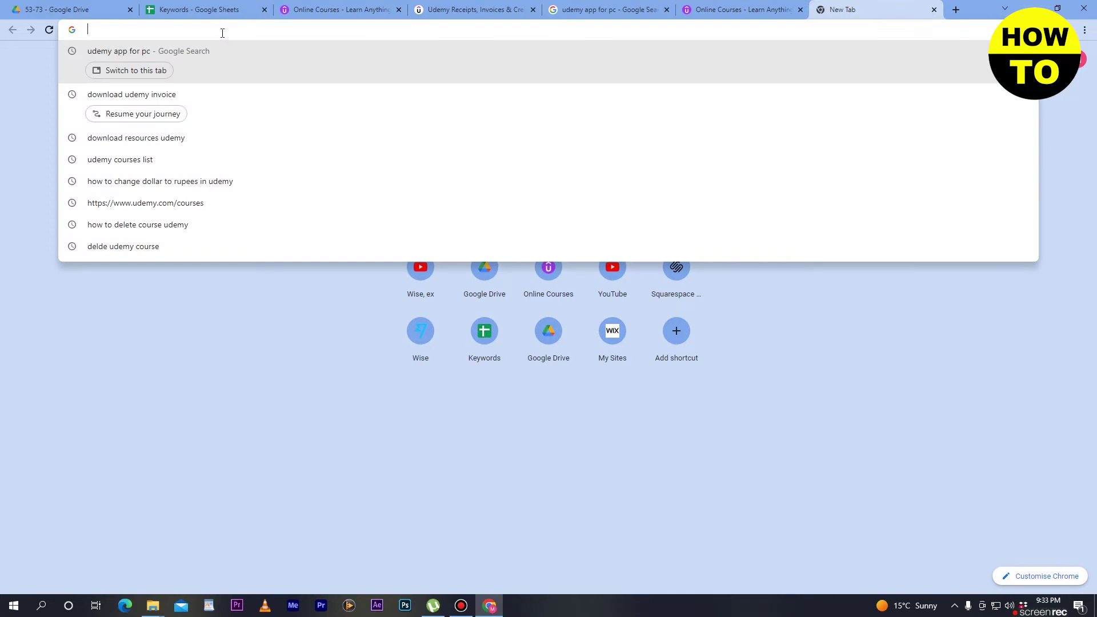
{"action": "type", "text": "udem"}
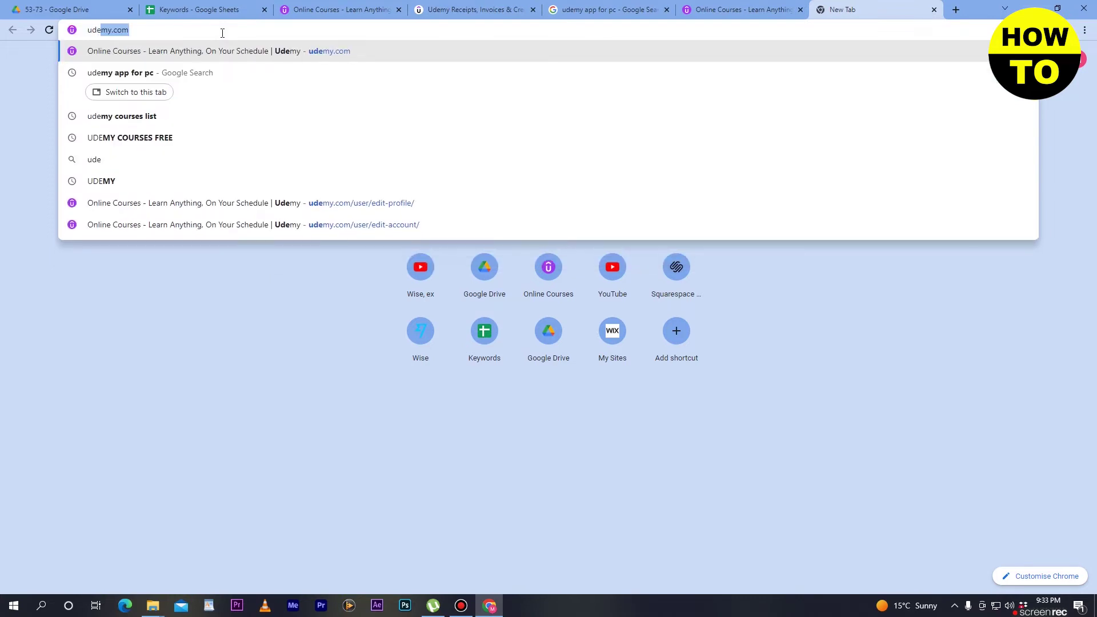
{"action": "type", "text": "y app"}
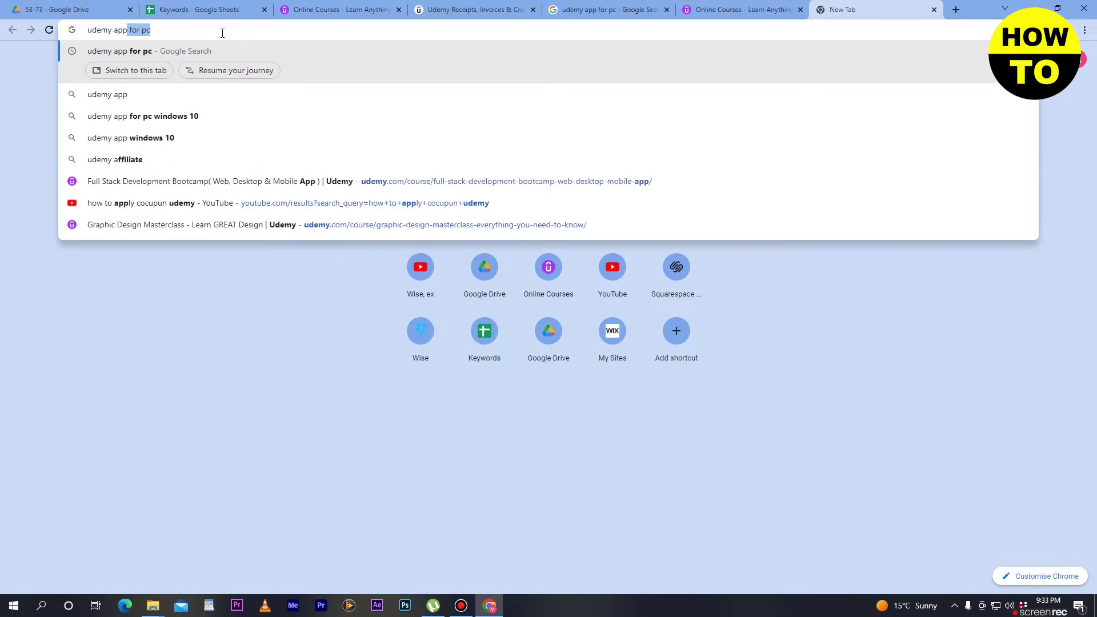
{"action": "type", "text": " for "}
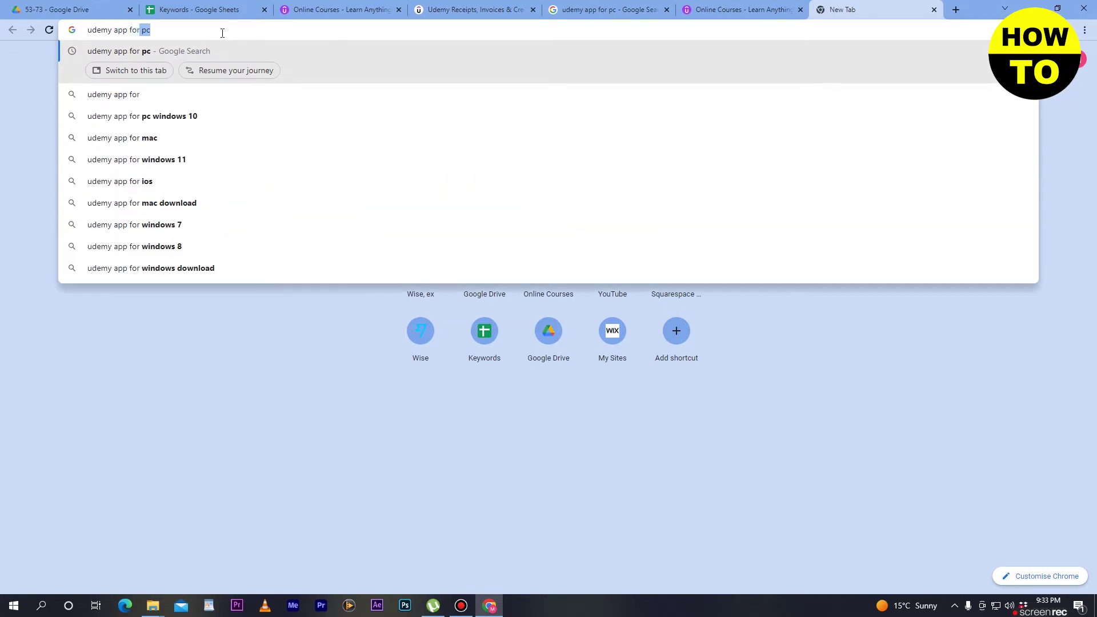
{"action": "type", "text": "pc"}
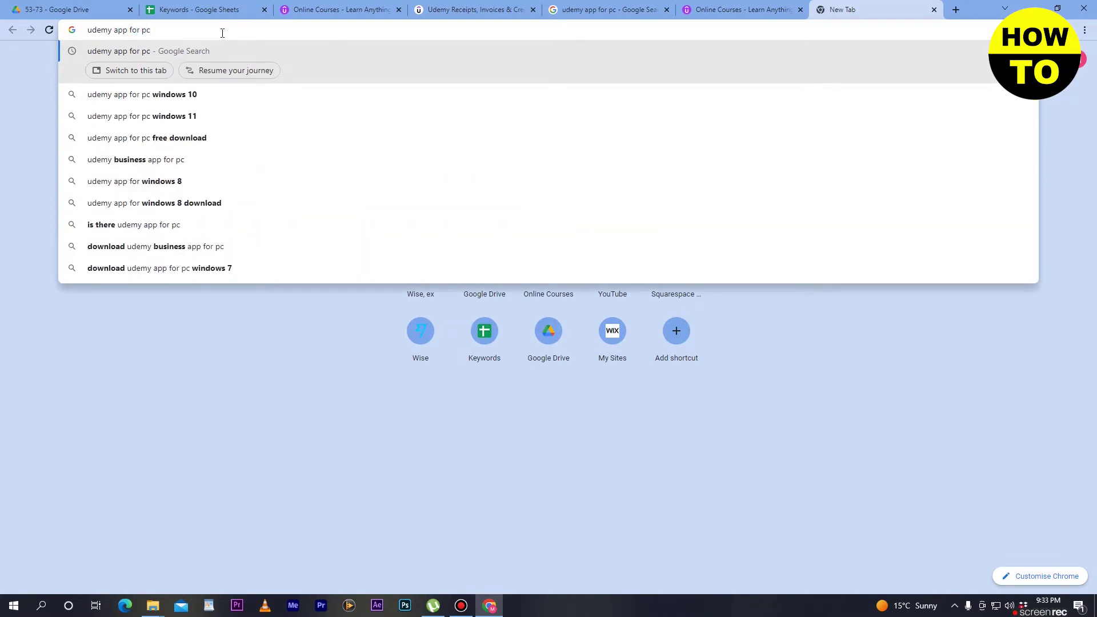
{"action": "left_click", "coordinate": [287, 56]}
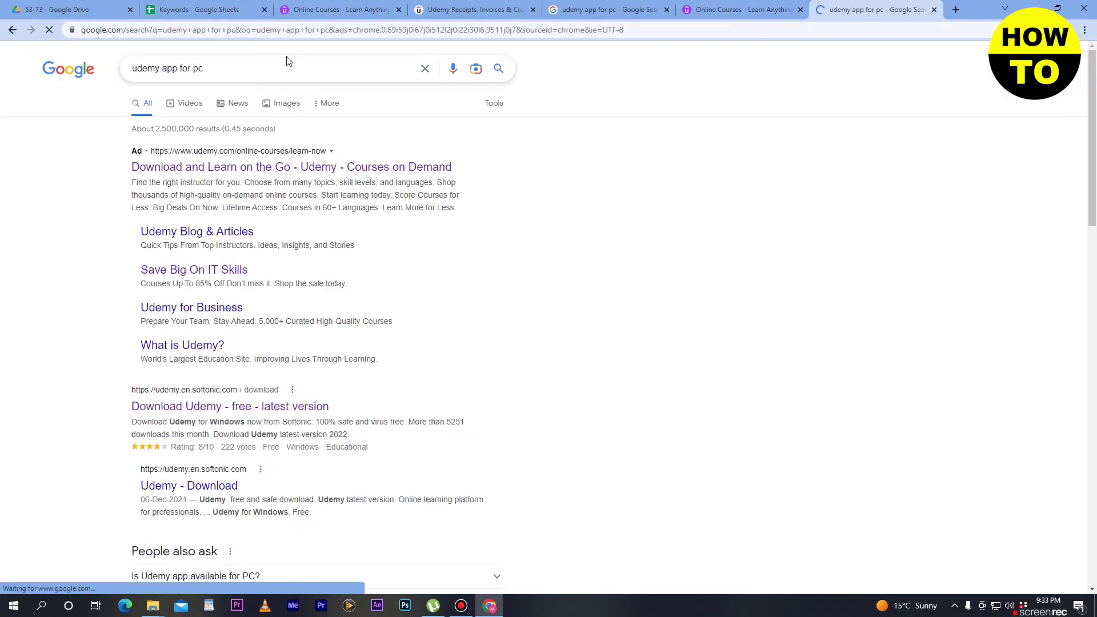
{"action": "scroll", "coordinate": [681, 190], "scroll_direction": "down", "scroll_amount": 3}
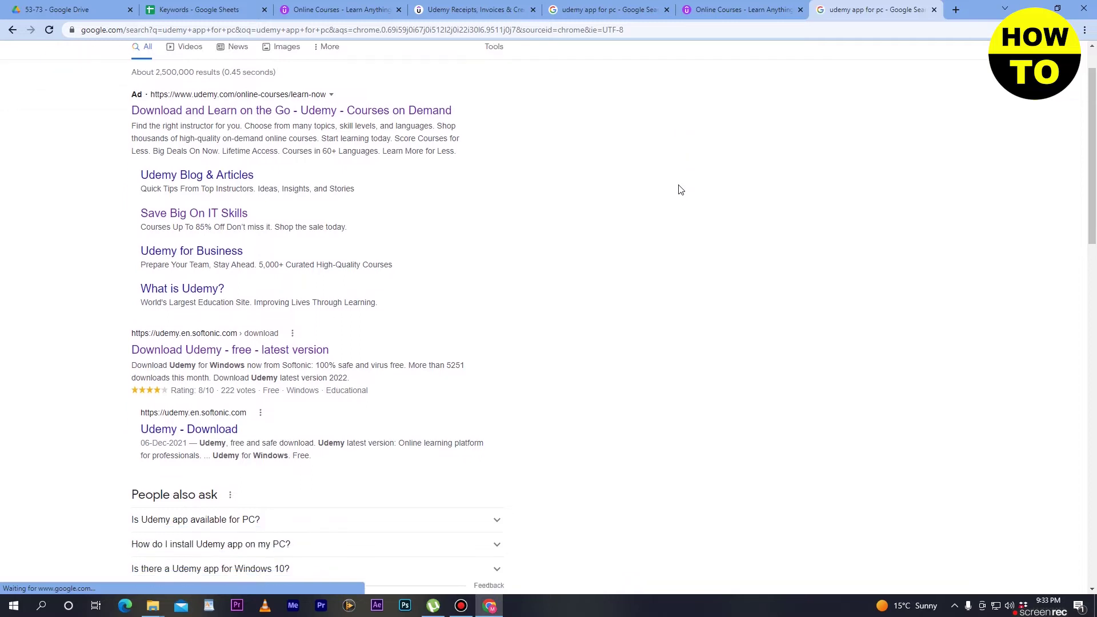
{"action": "scroll", "coordinate": [681, 190], "scroll_direction": "up", "scroll_amount": 2}
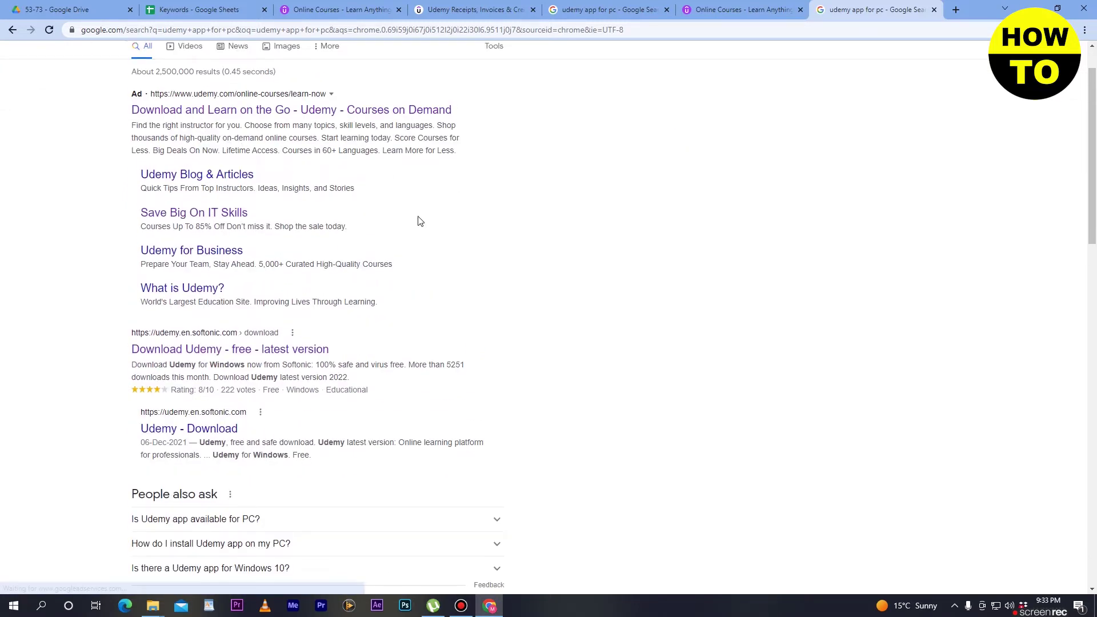
{"action": "scroll", "coordinate": [492, 294], "scroll_direction": "up", "scroll_amount": 1}
{"action": "scroll", "coordinate": [496, 303], "scroll_direction": "down", "scroll_amount": 2}
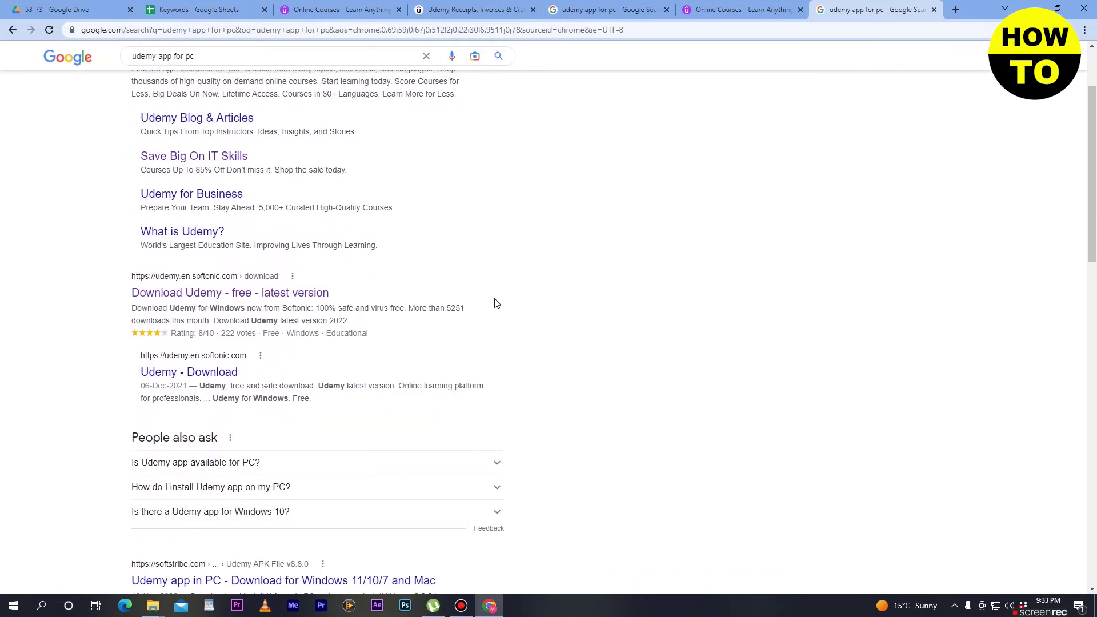
{"action": "scroll", "coordinate": [496, 303], "scroll_direction": "down", "scroll_amount": 3}
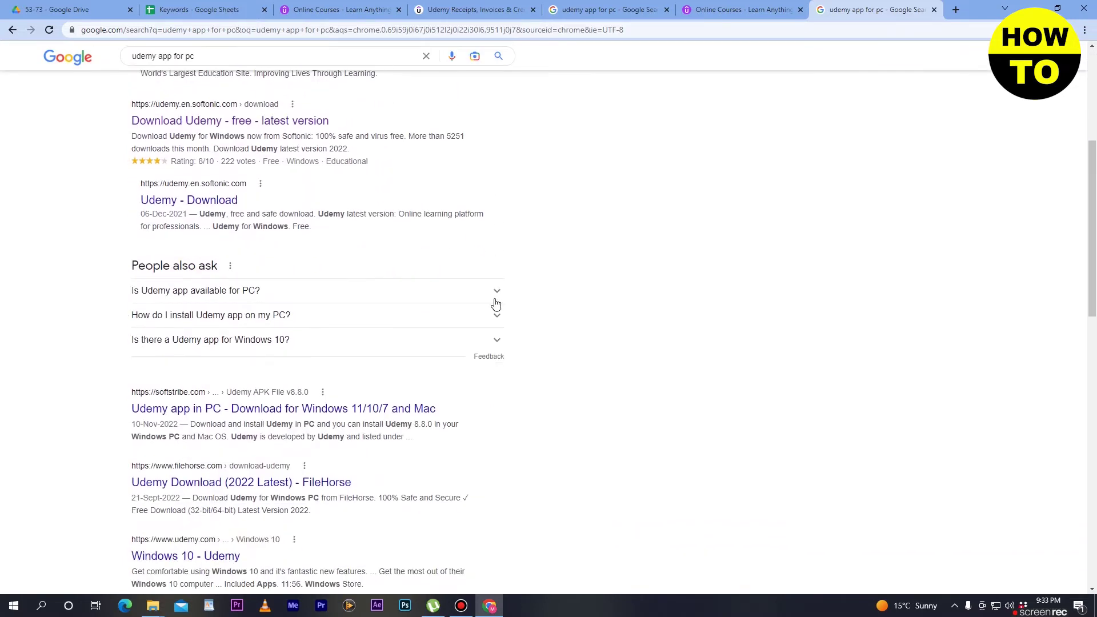
{"action": "scroll", "coordinate": [496, 303], "scroll_direction": "up", "scroll_amount": 4}
{"action": "scroll", "coordinate": [496, 303], "scroll_direction": "down", "scroll_amount": 3}
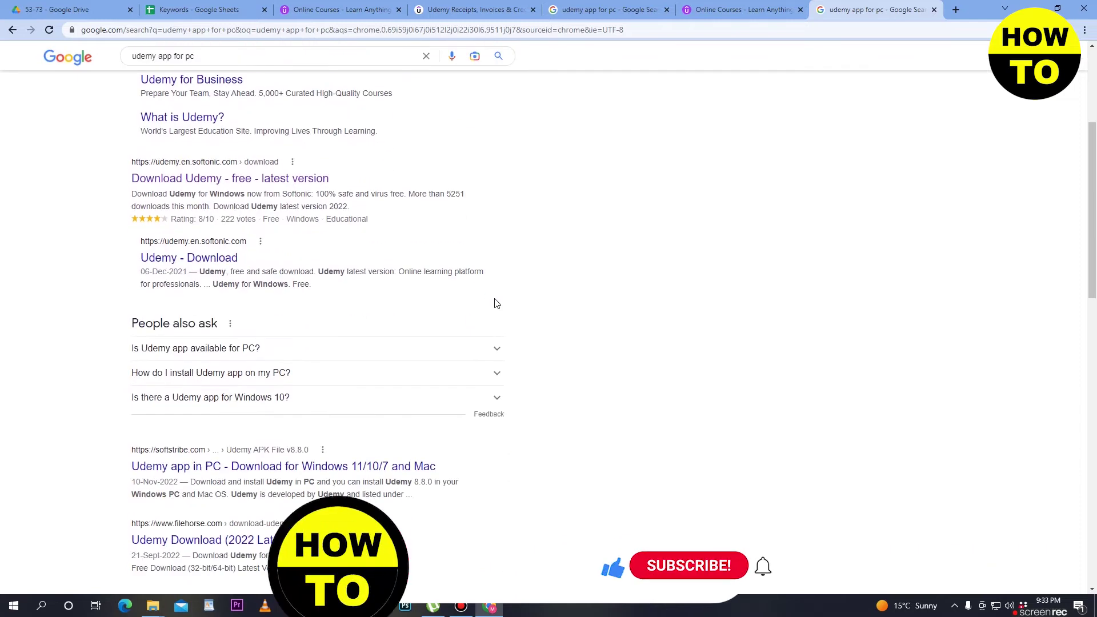
{"action": "scroll", "coordinate": [495, 303], "scroll_direction": "down", "scroll_amount": 3}
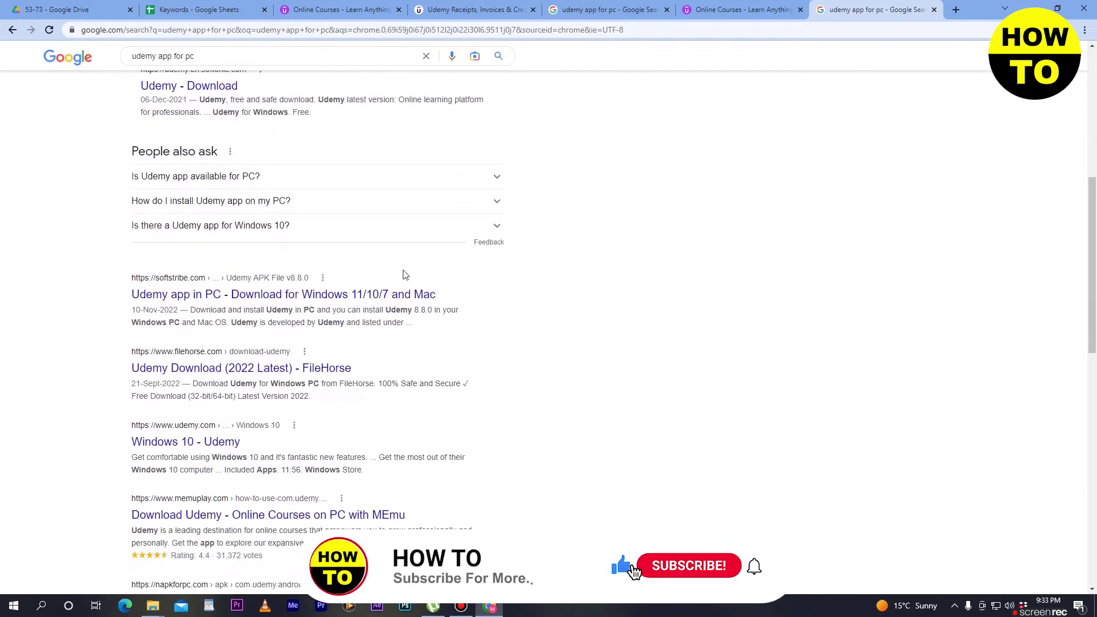
{"action": "scroll", "coordinate": [510, 267], "scroll_direction": "down", "scroll_amount": 1}
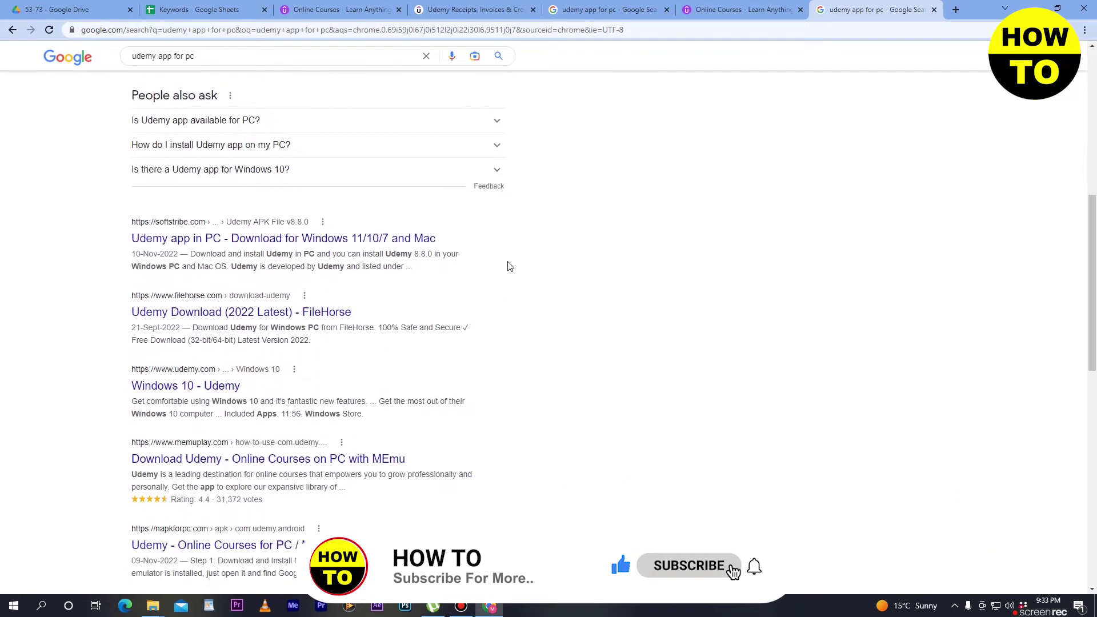
{"action": "scroll", "coordinate": [509, 267], "scroll_direction": "down", "scroll_amount": 2}
{"action": "scroll", "coordinate": [510, 267], "scroll_direction": "down", "scroll_amount": 5}
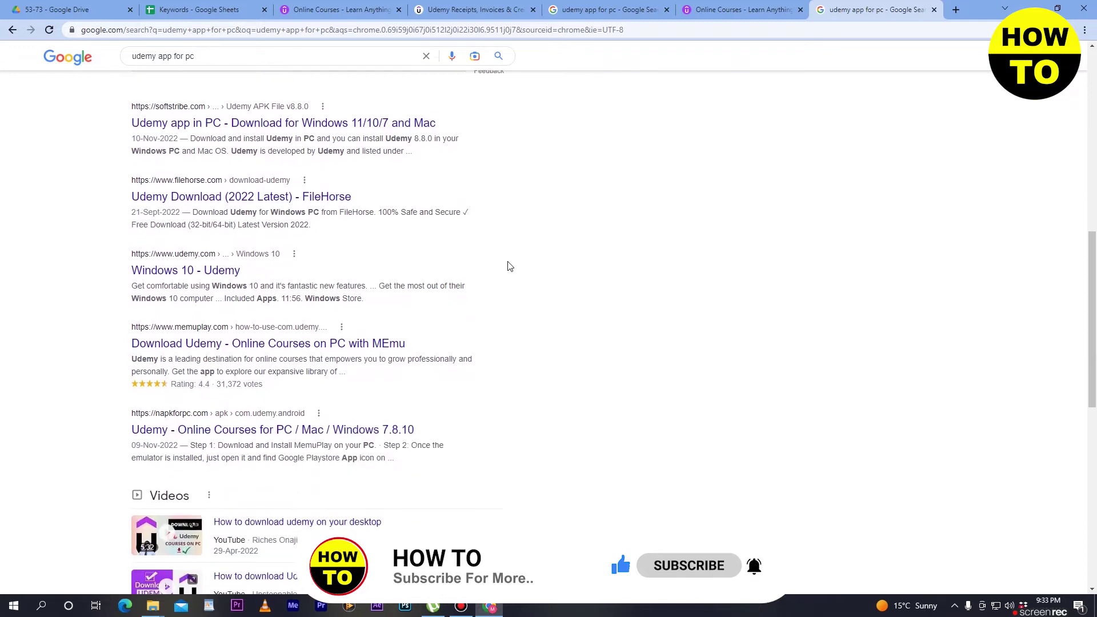
{"action": "scroll", "coordinate": [509, 266], "scroll_direction": "up", "scroll_amount": 6}
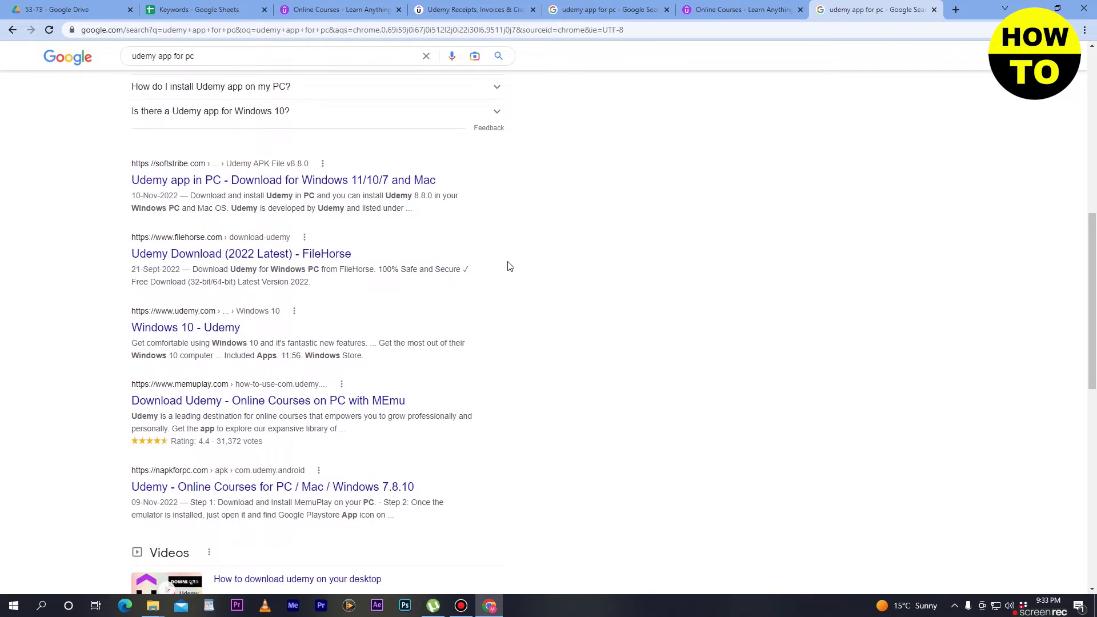
{"action": "scroll", "coordinate": [509, 267], "scroll_direction": "up", "scroll_amount": 2}
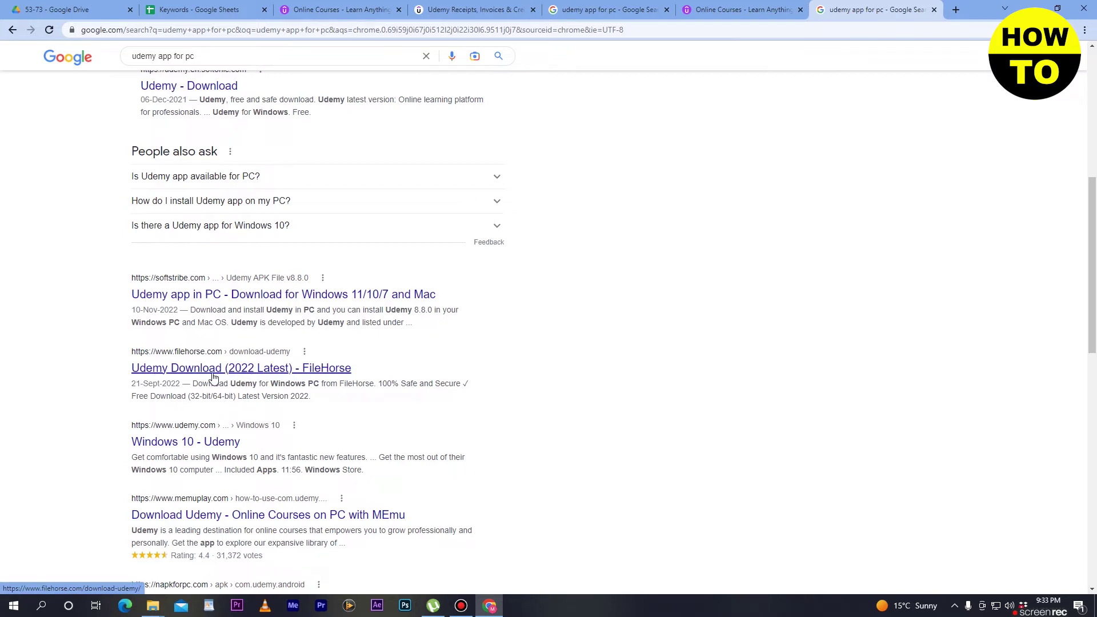
Open the FileHorse 'Udemy Download' result in a new tab and view that tab
{"action": "right_click", "coordinate": [245, 374]}
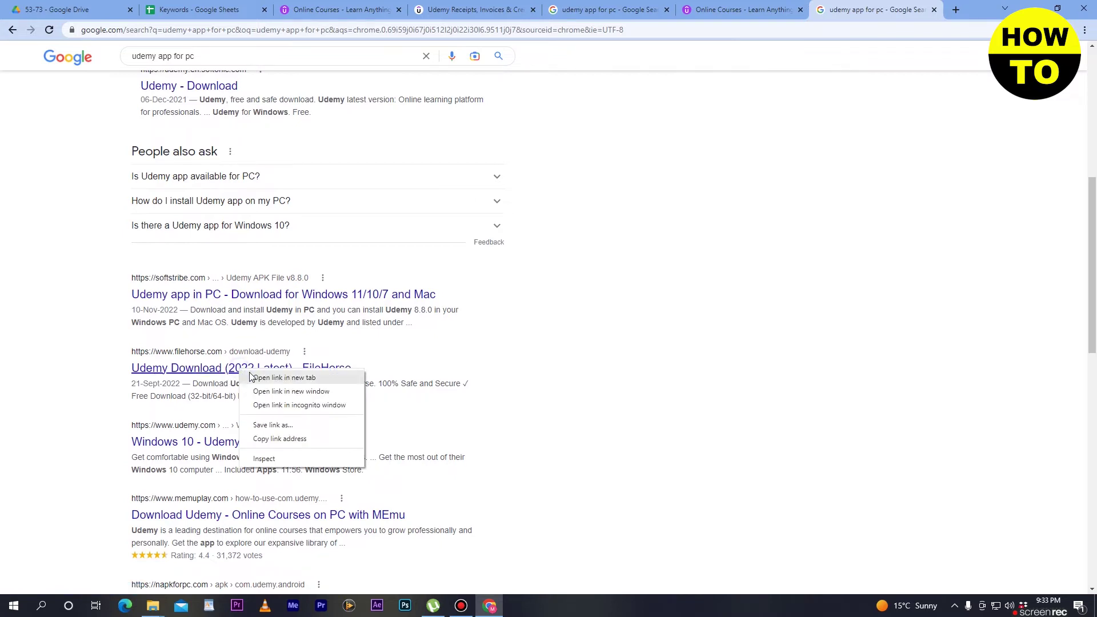
{"action": "left_click", "coordinate": [255, 379]}
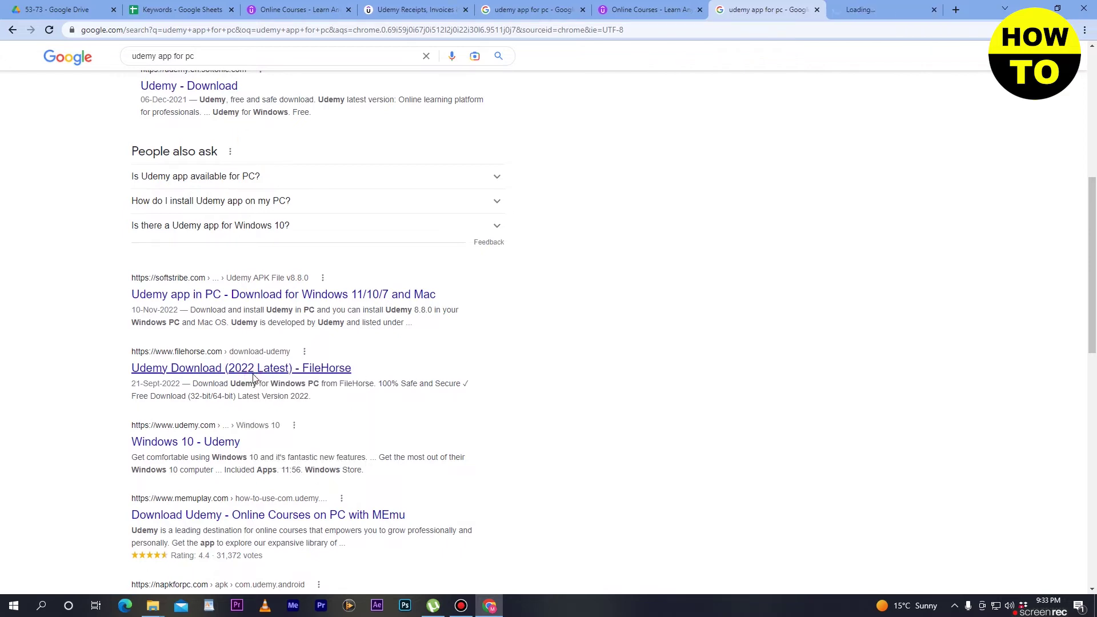
{"action": "left_click", "coordinate": [852, 9]}
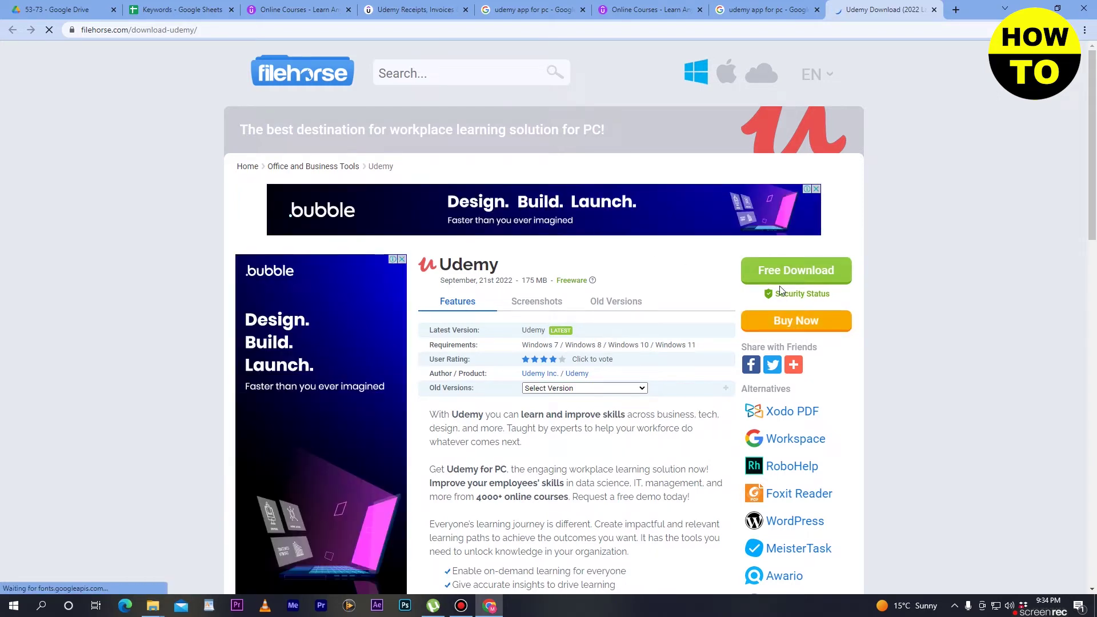
Try downloading Udemy from FileHorse with Free Download and Start Download, closing the pop-up tabs
{"action": "left_click", "coordinate": [789, 271]}
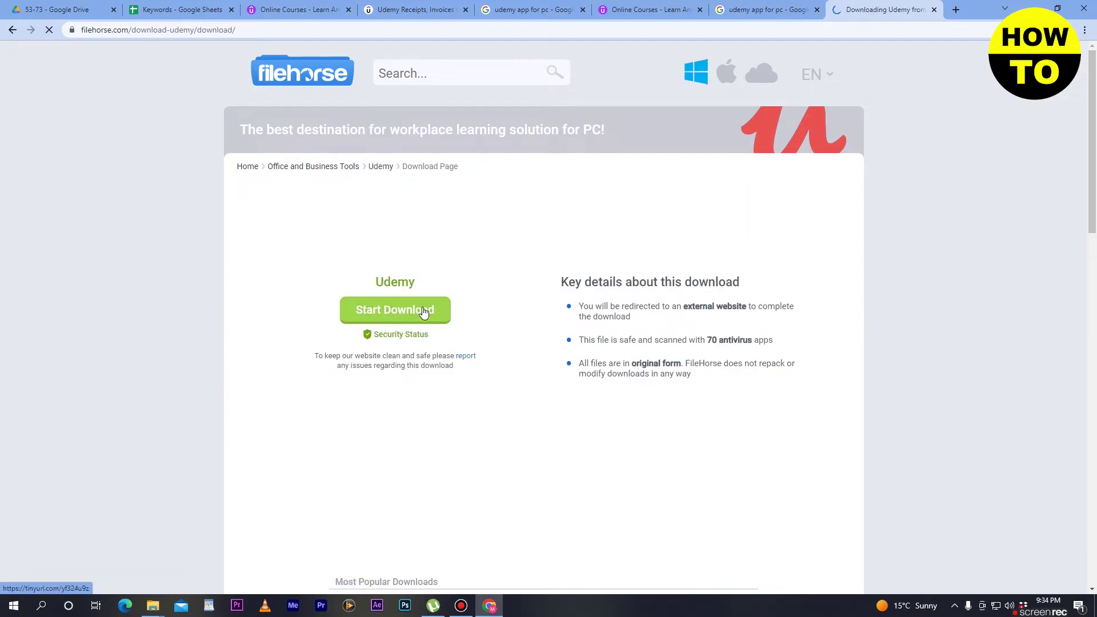
{"action": "left_click", "coordinate": [410, 312]}
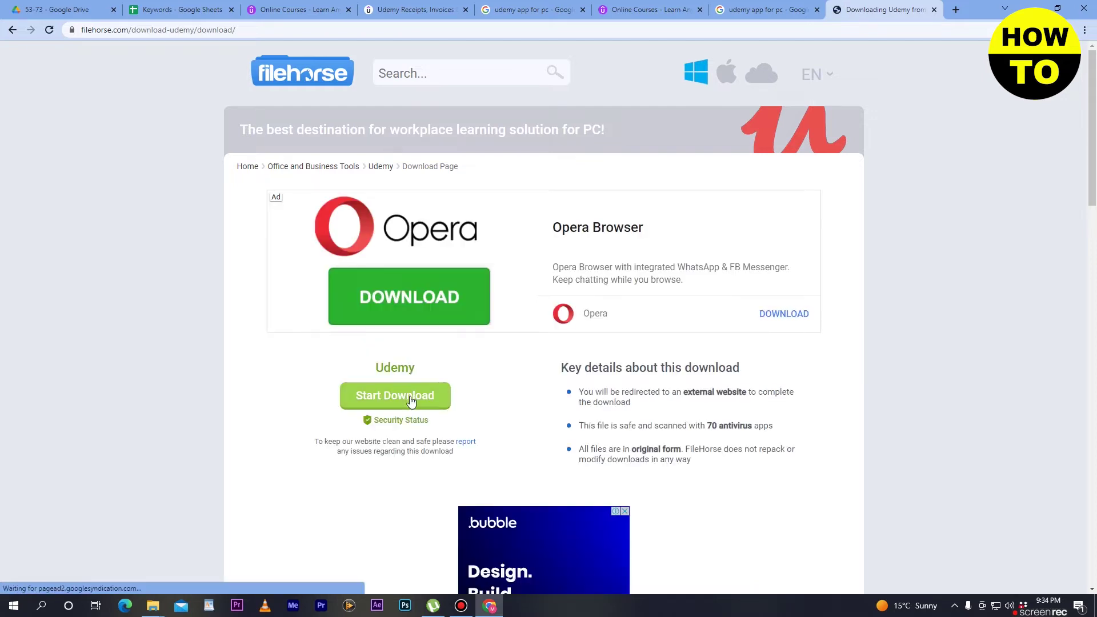
{"action": "left_click", "coordinate": [410, 400]}
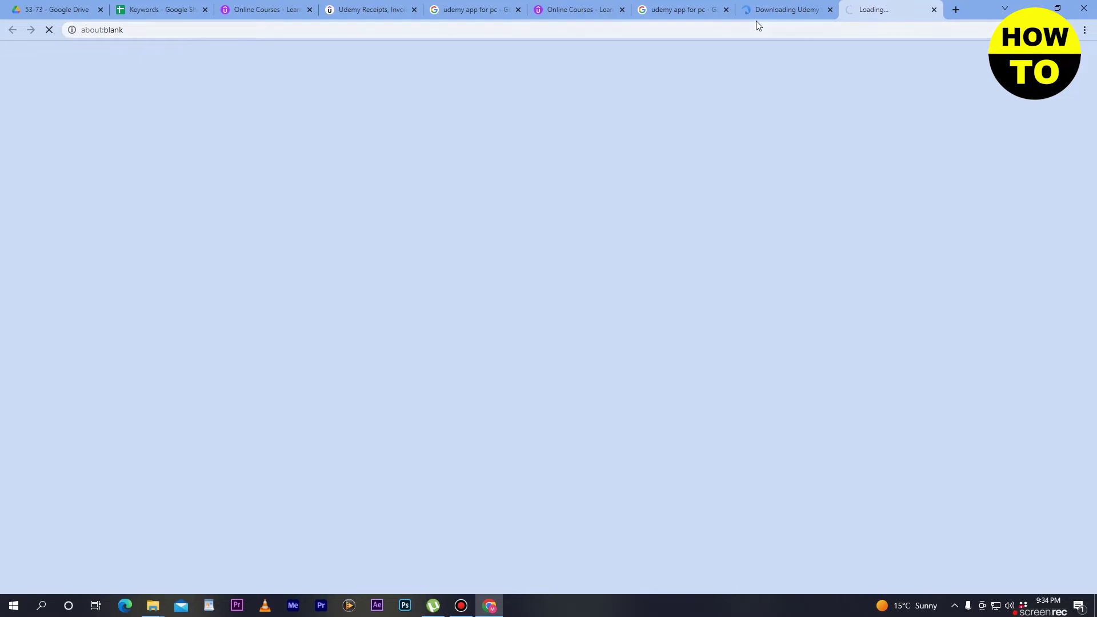
{"action": "left_click", "coordinate": [770, 5]}
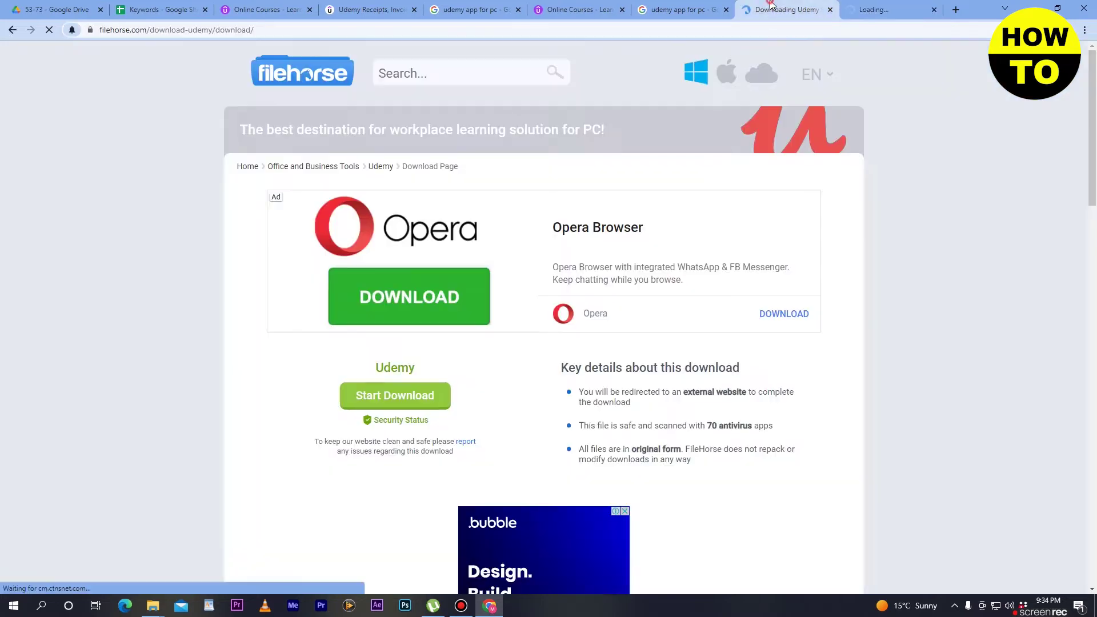
{"action": "left_click", "coordinate": [877, 9]}
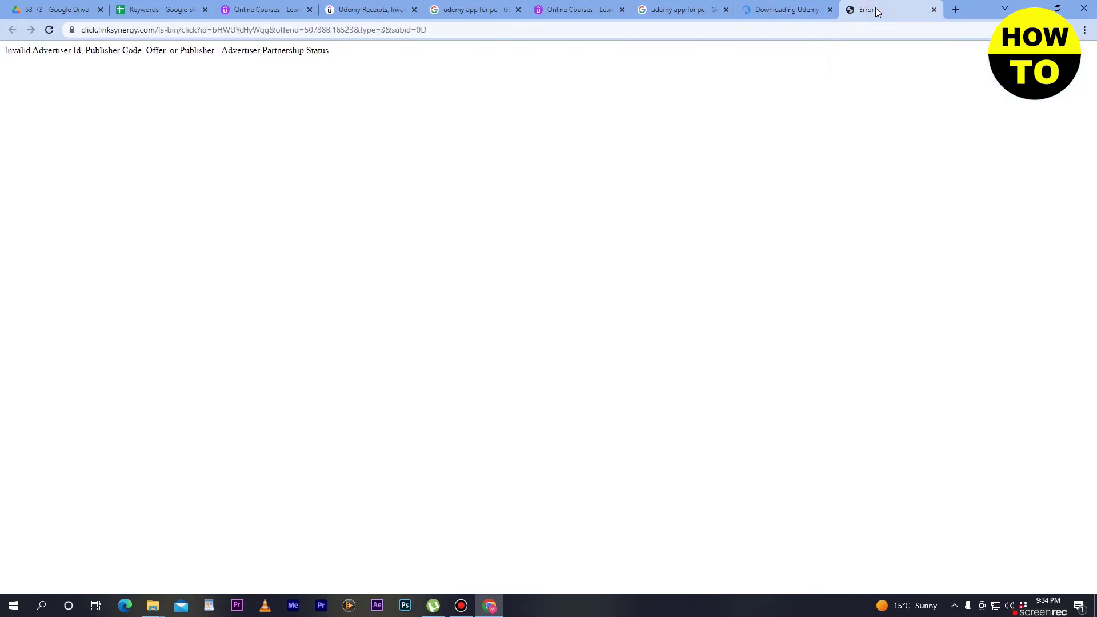
{"action": "left_click", "coordinate": [799, 7]}
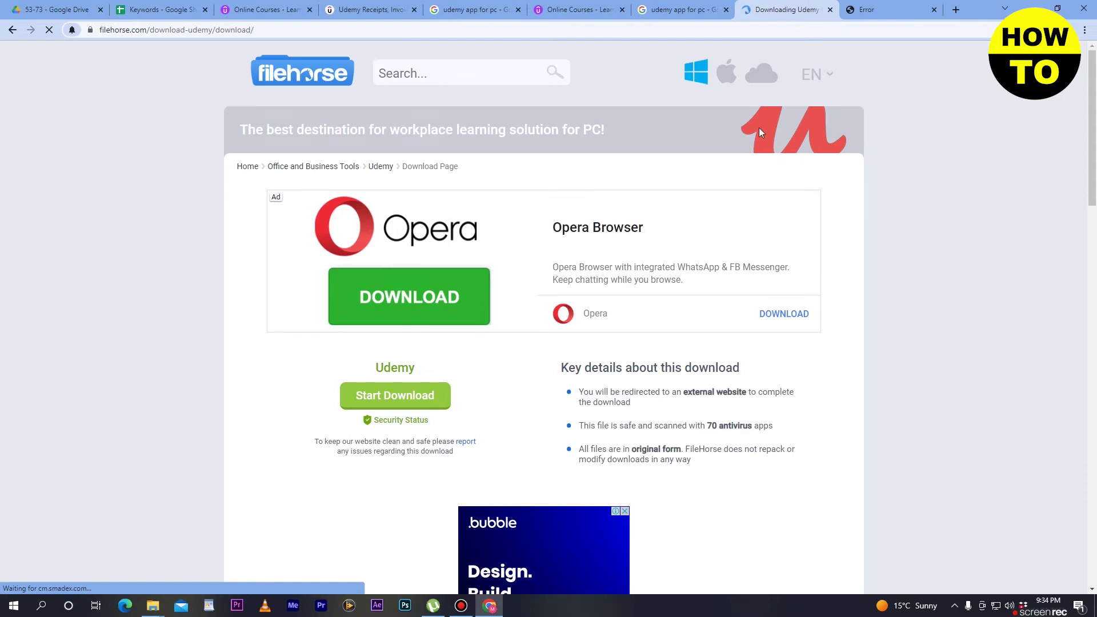
{"action": "left_click", "coordinate": [400, 395]}
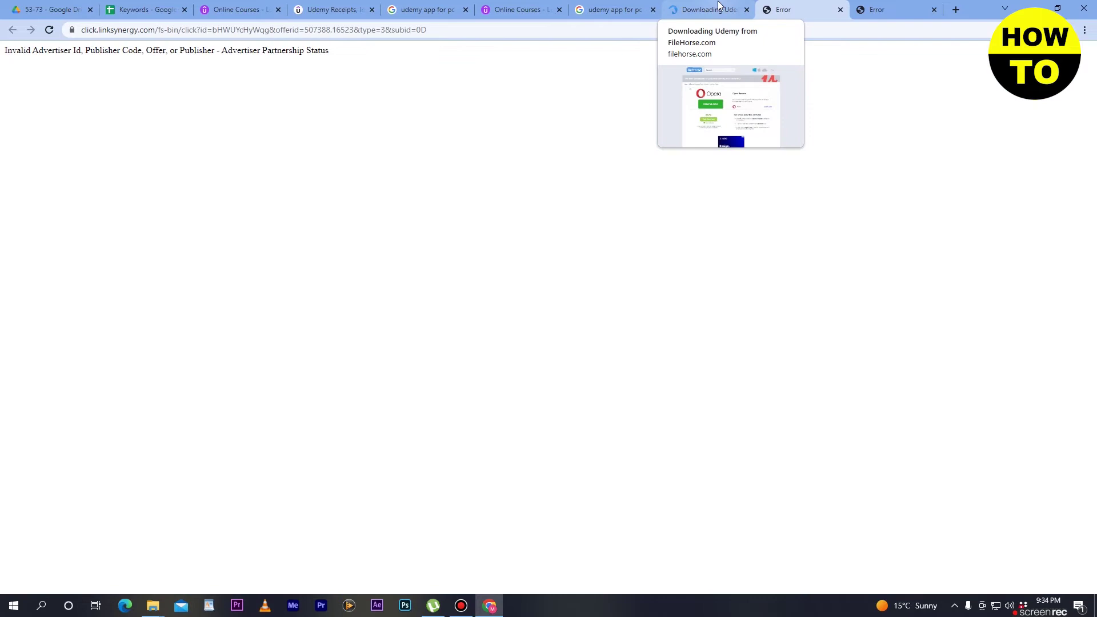
{"action": "left_click", "coordinate": [718, 7]}
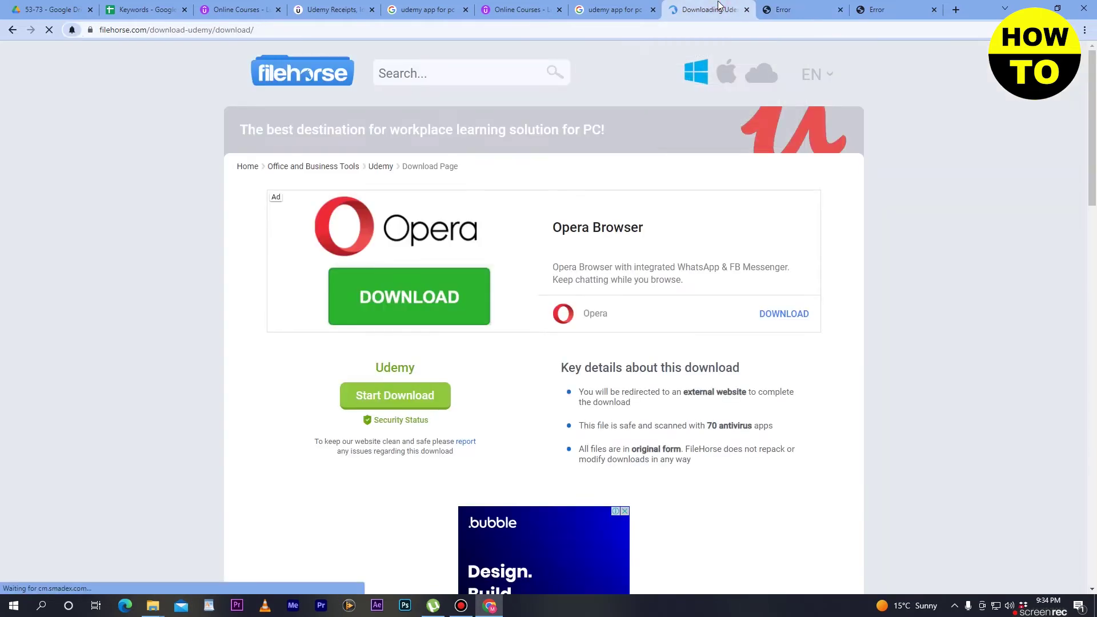
Back on Google, enter the new query 'webcatalog for pc' in the search box
{"action": "scroll", "coordinate": [460, 346], "scroll_direction": "down", "scroll_amount": 7}
{"action": "scroll", "coordinate": [461, 345], "scroll_direction": "up", "scroll_amount": 4}
{"action": "scroll", "coordinate": [461, 344], "scroll_direction": "up", "scroll_amount": 3}
{"action": "scroll", "coordinate": [462, 344], "scroll_direction": "down", "scroll_amount": 3}
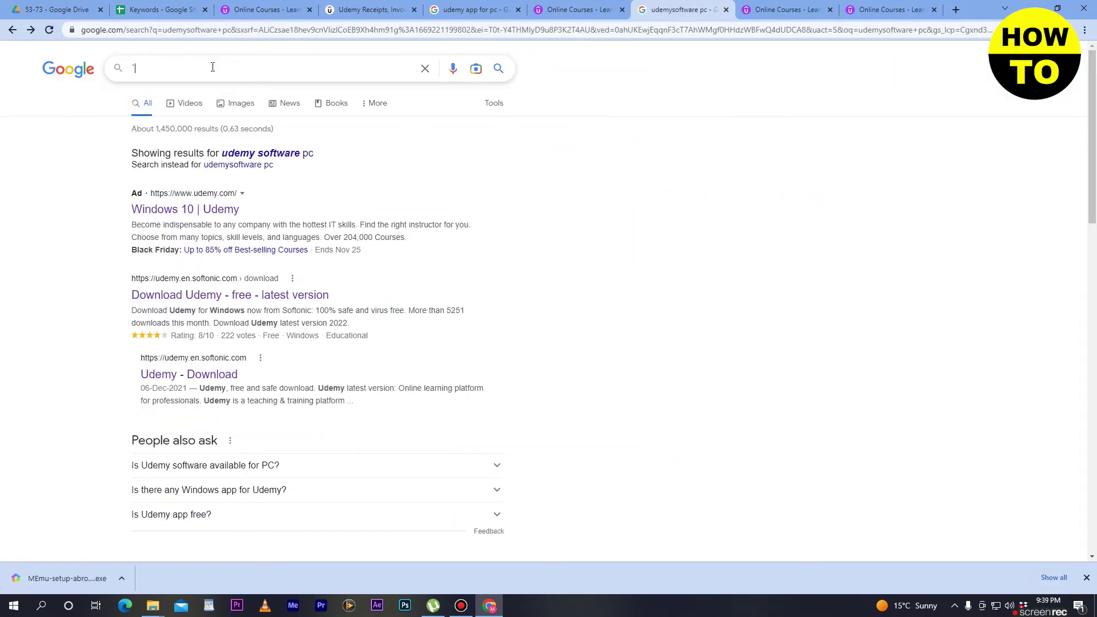
{"action": "left_click", "coordinate": [212, 68]}
{"action": "type", "text": "webca"}
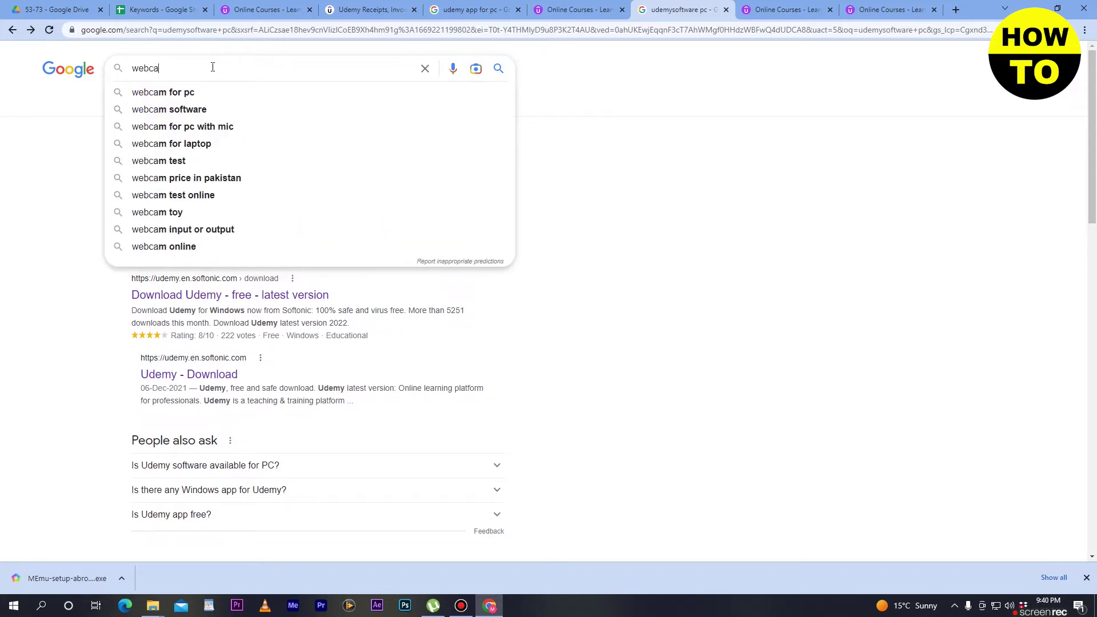
{"action": "type", "text": "talo"}
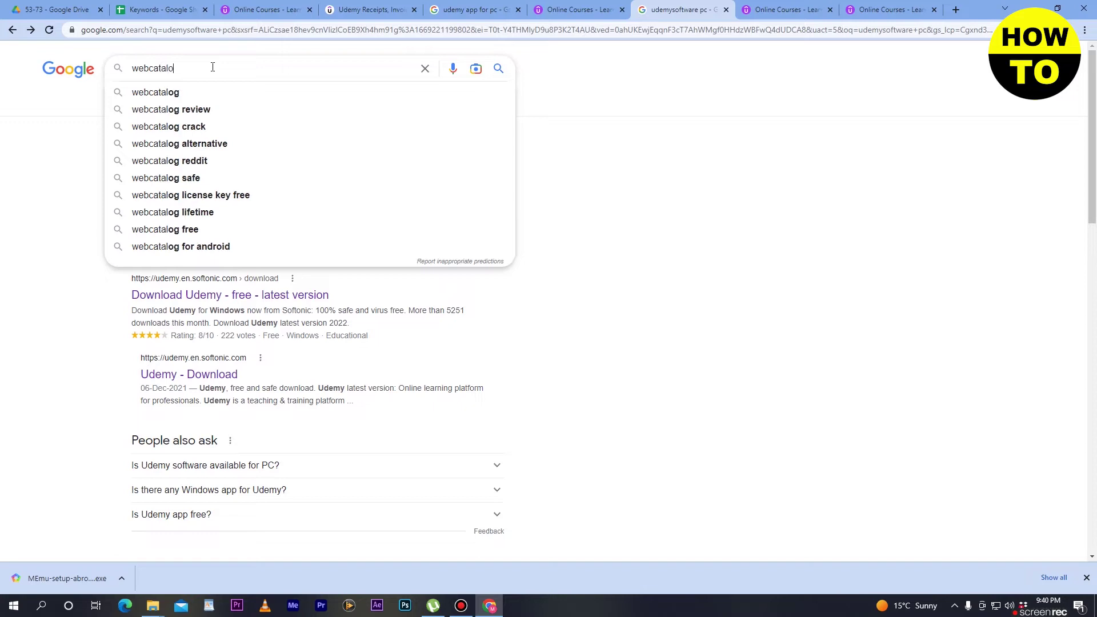
{"action": "type", "text": "g for "}
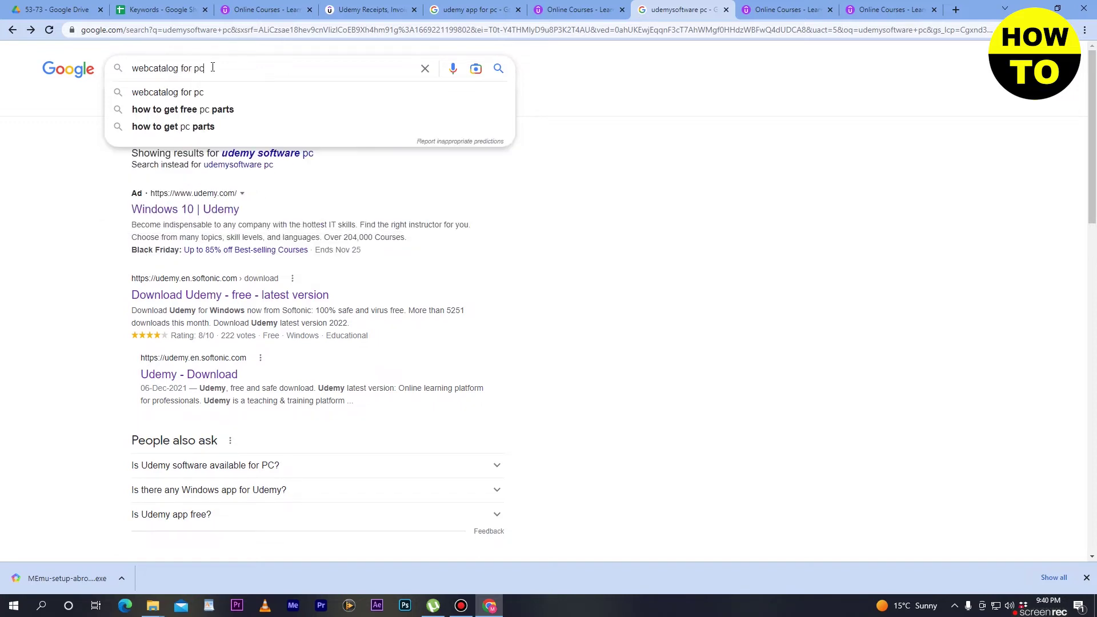
{"action": "type", "text": "pc"}
Run the 'webcatalog for pc' search and open the webcatalog.io result
{"action": "left_click", "coordinate": [189, 96]}
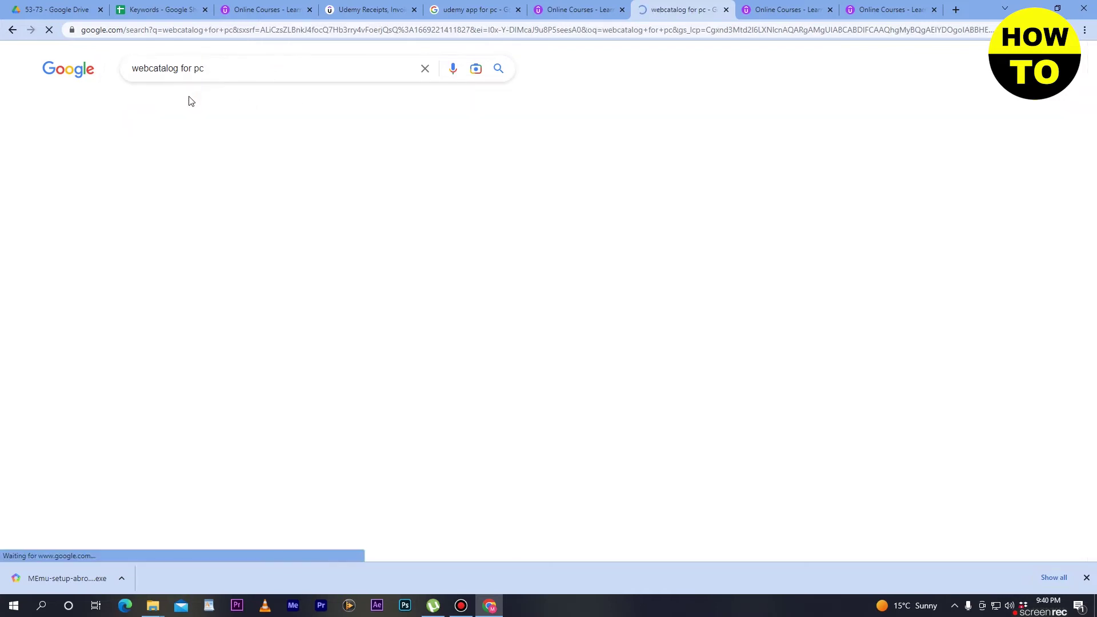
{"action": "left_click", "coordinate": [251, 169]}
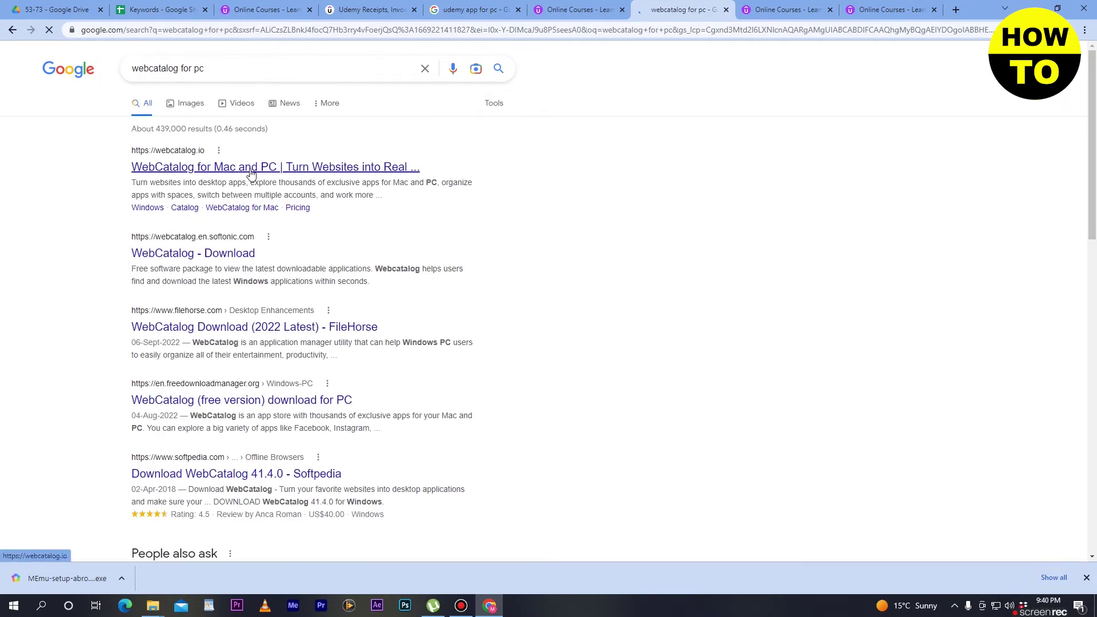
Start the WebCatalog Setup .exe download for Windows, browse the page, then return to results
{"action": "left_click", "coordinate": [545, 265]}
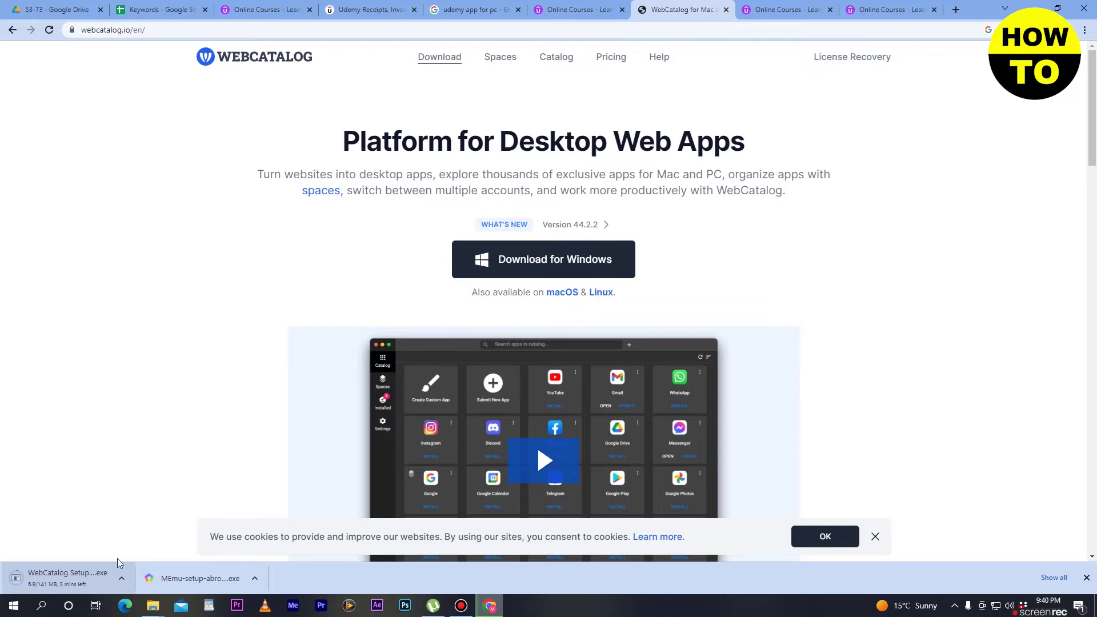
{"action": "scroll", "coordinate": [549, 306], "scroll_direction": "down", "scroll_amount": 2}
{"action": "scroll", "coordinate": [562, 297], "scroll_direction": "down", "scroll_amount": 2}
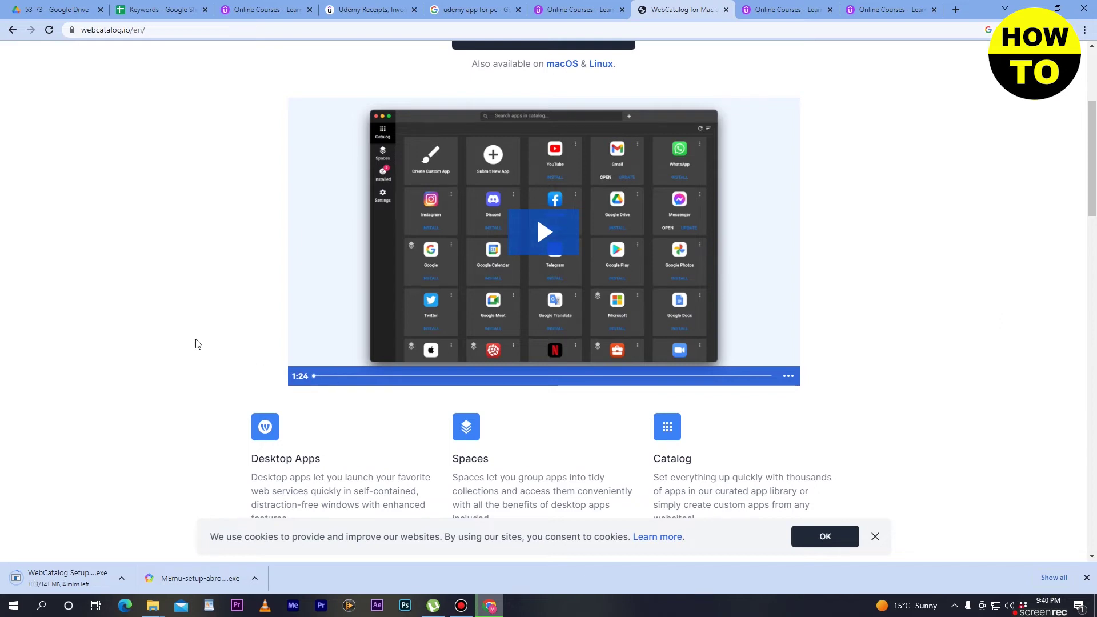
{"action": "scroll", "coordinate": [181, 429], "scroll_direction": "down", "scroll_amount": 2}
{"action": "scroll", "coordinate": [181, 429], "scroll_direction": "up", "scroll_amount": 6}
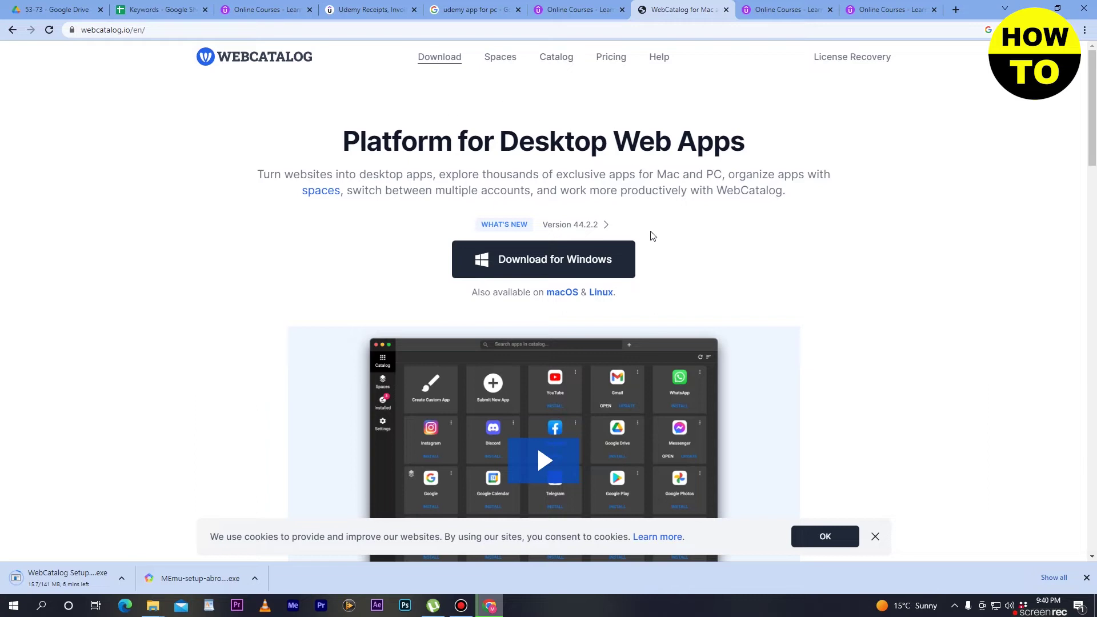
{"action": "scroll", "coordinate": [720, 273], "scroll_direction": "down", "scroll_amount": 10}
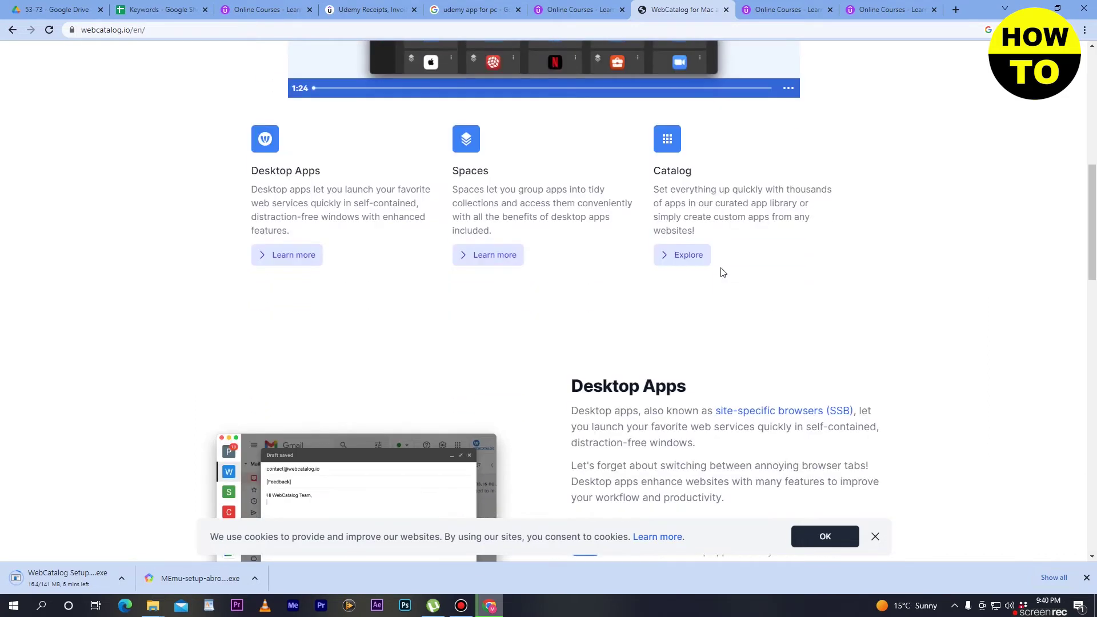
{"action": "scroll", "coordinate": [721, 272], "scroll_direction": "down", "scroll_amount": 7}
{"action": "scroll", "coordinate": [721, 269], "scroll_direction": "up", "scroll_amount": 8}
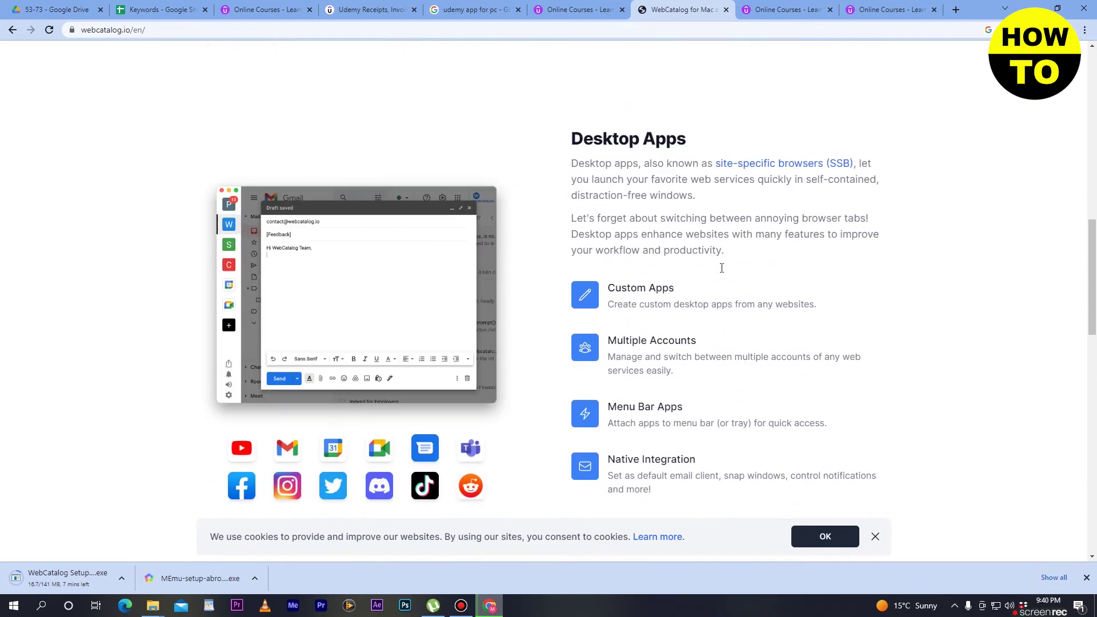
{"action": "scroll", "coordinate": [722, 267], "scroll_direction": "up", "scroll_amount": 9}
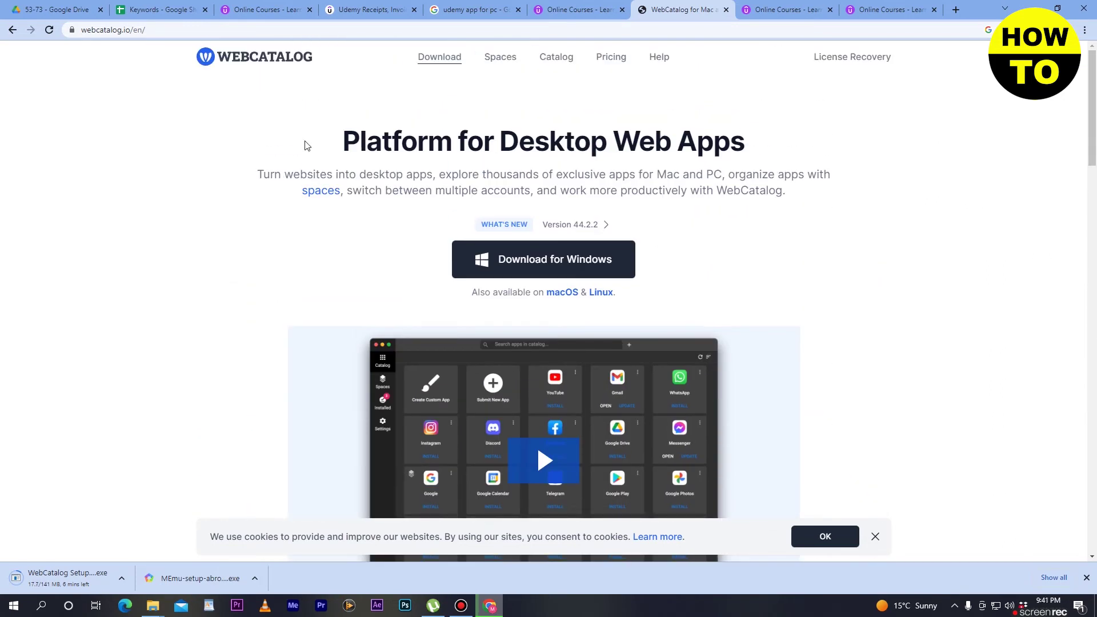
{"action": "left_click", "coordinate": [9, 31]}
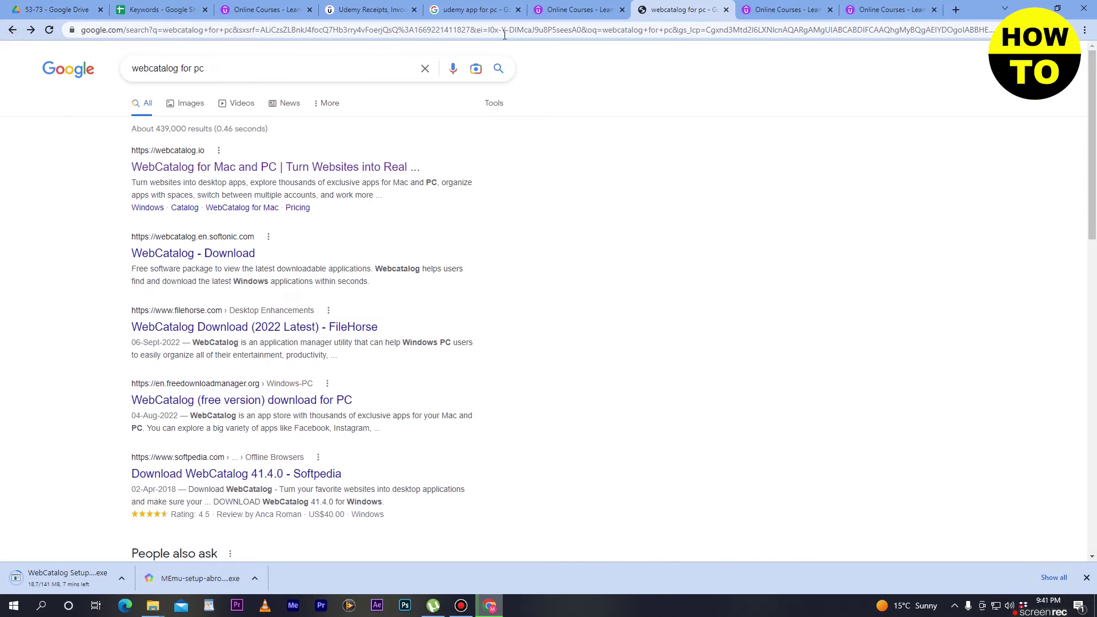
Search again for 'udemy app for pc' and open the memuplay.com Udemy – Online Courses page
{"action": "triple_click", "coordinate": [257, 67]}
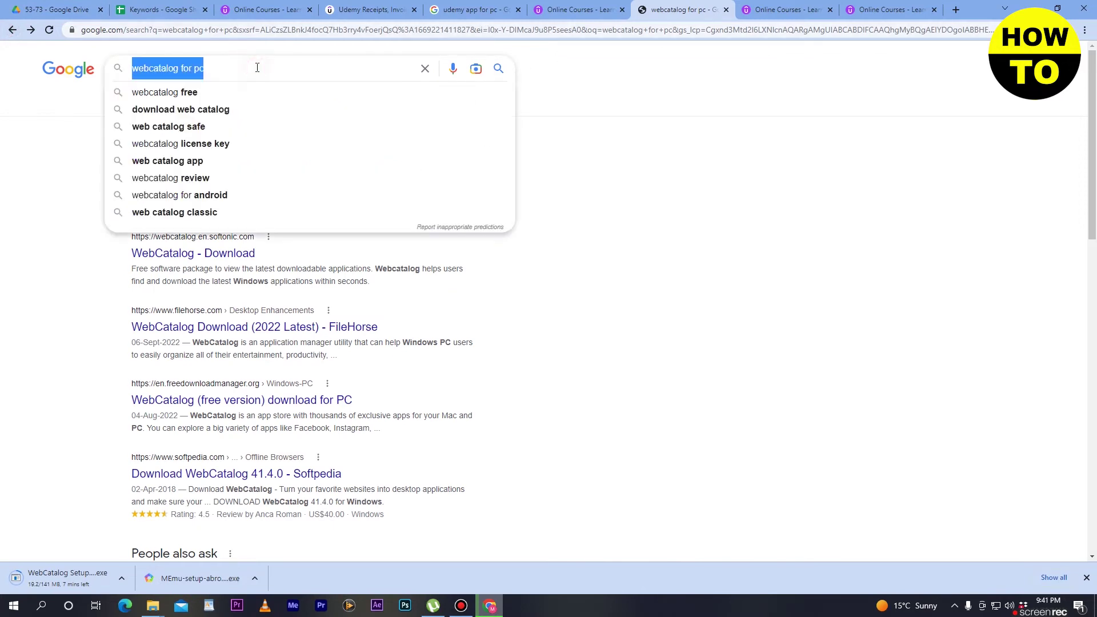
{"action": "type", "text": "ude"}
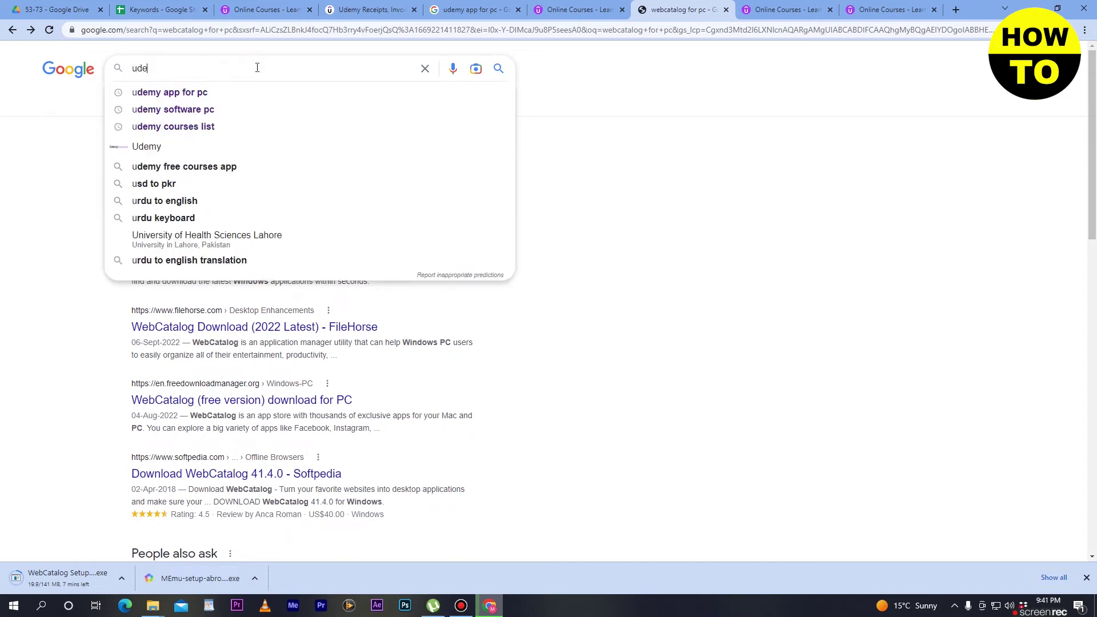
{"action": "type", "text": "my app"}
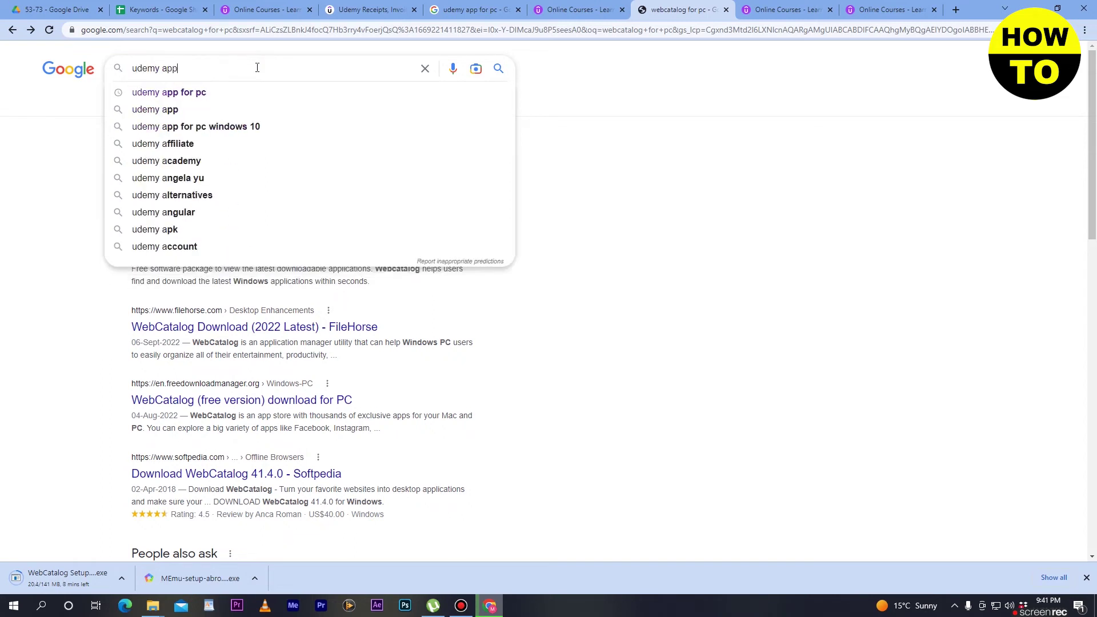
{"action": "left_click", "coordinate": [216, 92]}
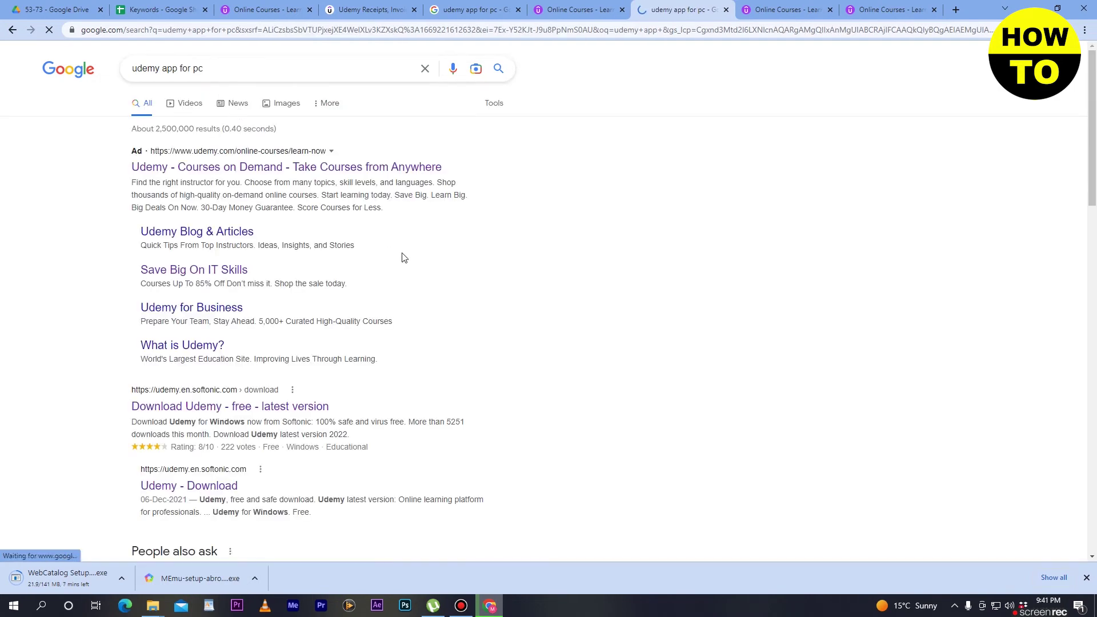
{"action": "scroll", "coordinate": [402, 253], "scroll_direction": "down", "scroll_amount": 6}
{"action": "scroll", "coordinate": [403, 256], "scroll_direction": "down", "scroll_amount": 1}
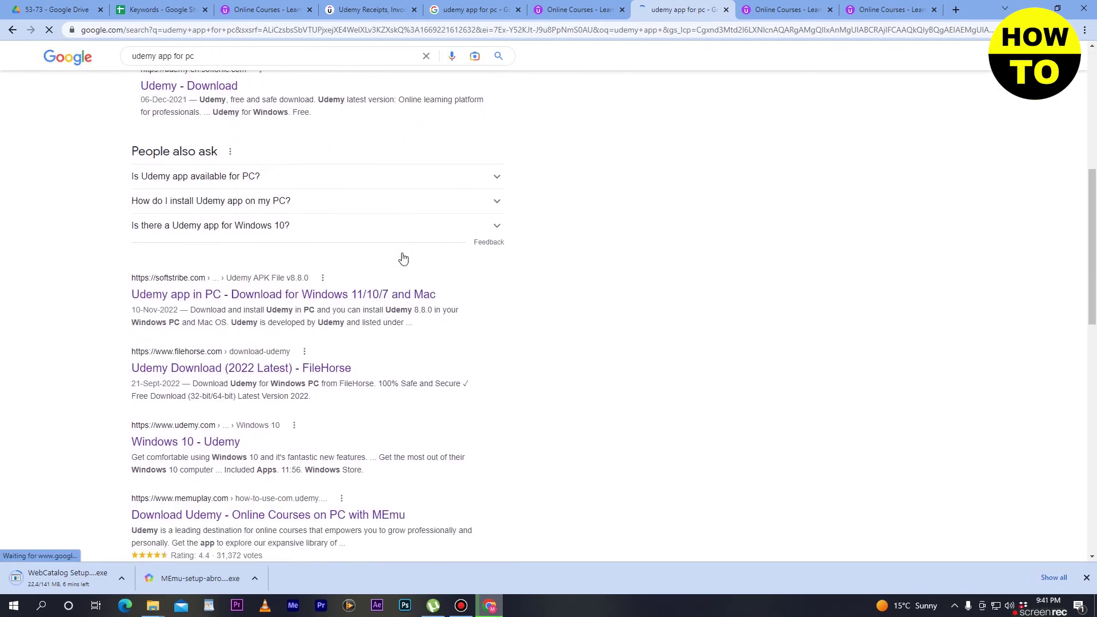
{"action": "scroll", "coordinate": [403, 258], "scroll_direction": "down", "scroll_amount": 4}
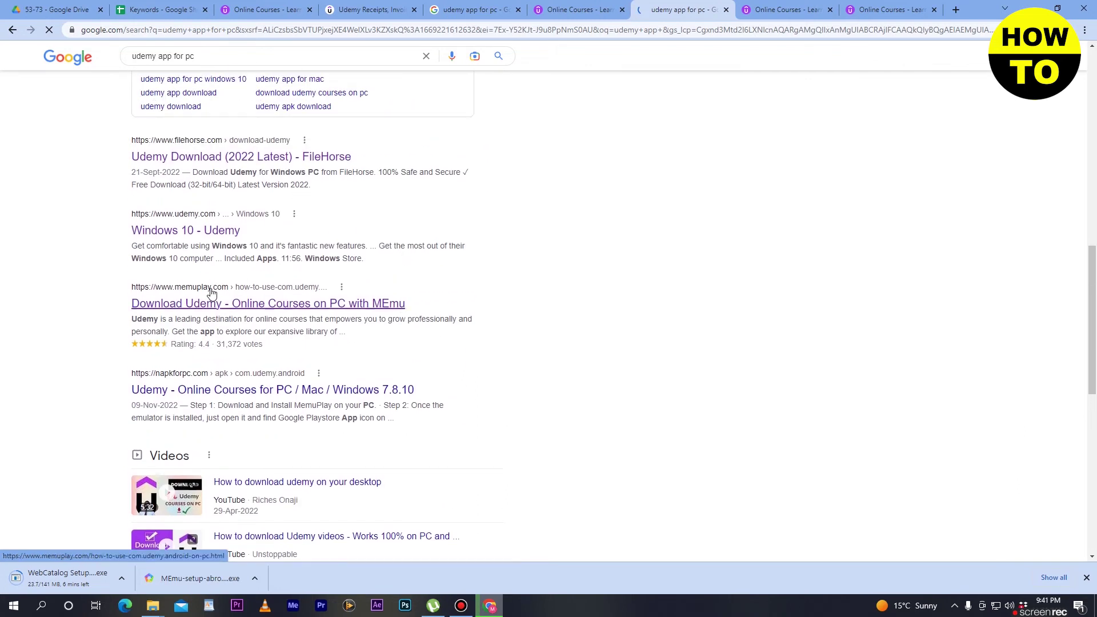
{"action": "left_click", "coordinate": [210, 299]}
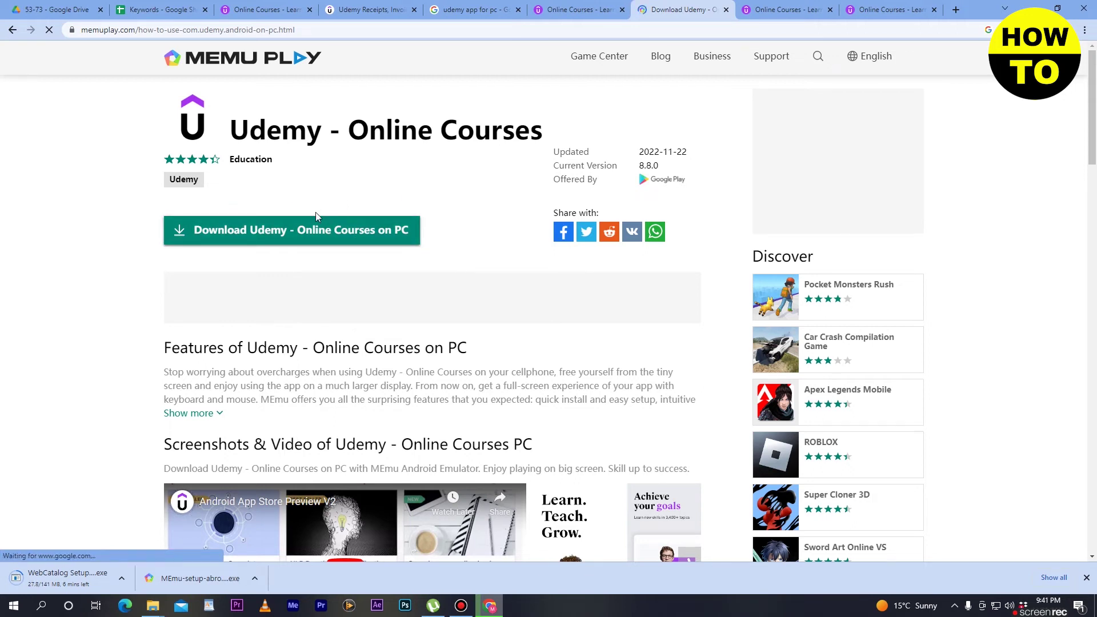
Download Udemy on PC from MEmu, dismiss the video ad, and go back to the results
{"action": "left_click", "coordinate": [315, 239]}
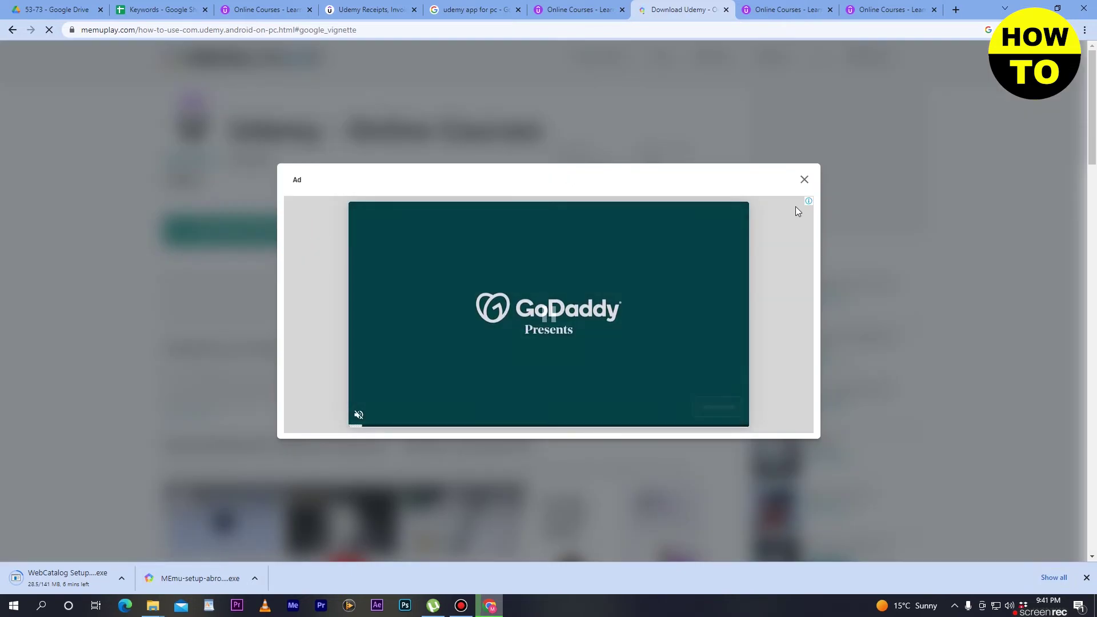
{"action": "left_click", "coordinate": [805, 179]}
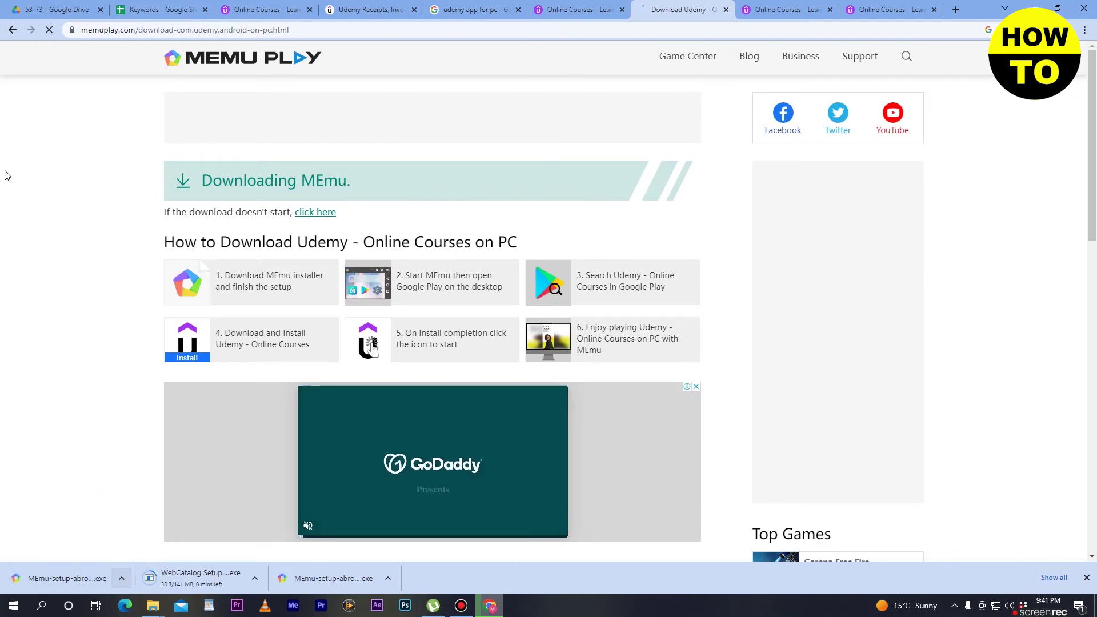
{"action": "left_click", "coordinate": [12, 29]}
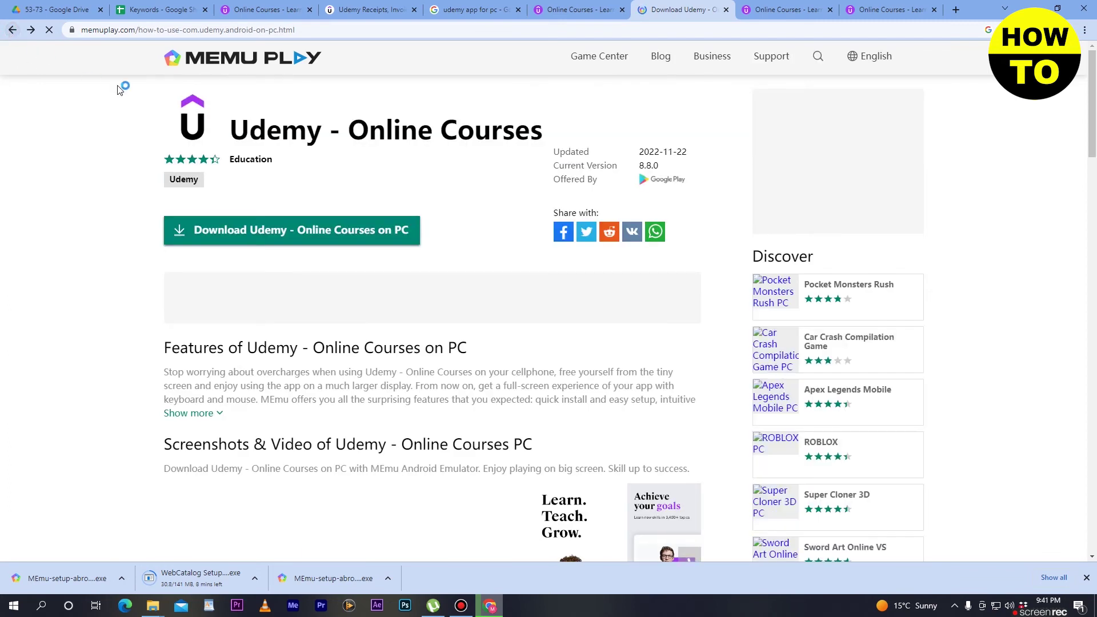
{"action": "left_click", "coordinate": [12, 29]}
Launch the downloaded WebCatalog Setup.exe from the downloads bar
{"action": "scroll", "coordinate": [322, 292], "scroll_direction": "up", "scroll_amount": 8}
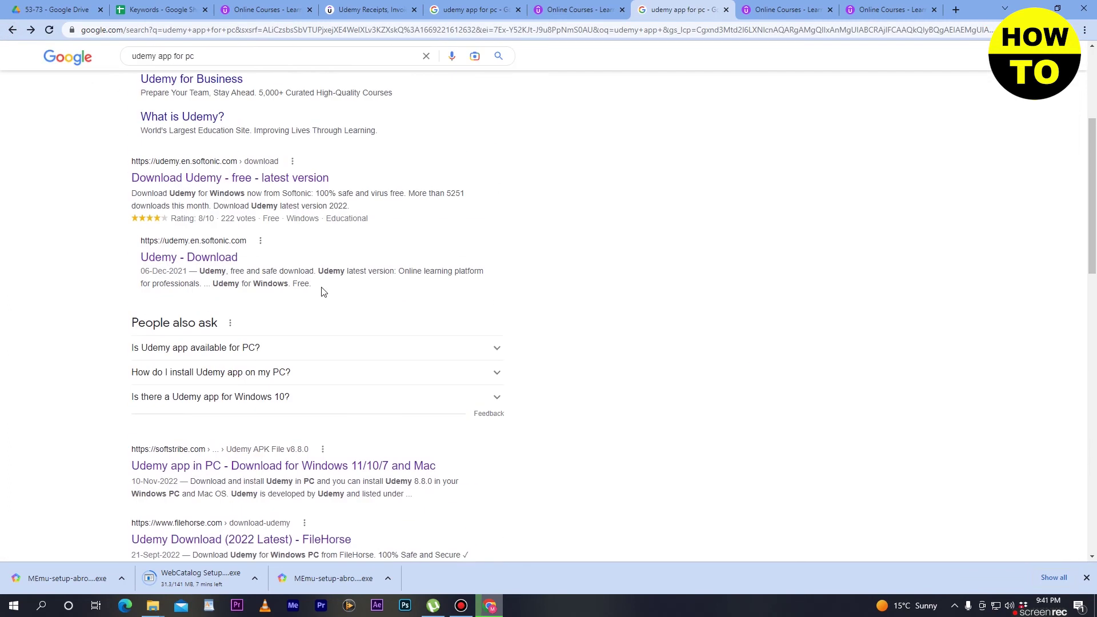
{"action": "scroll", "coordinate": [322, 292], "scroll_direction": "up", "scroll_amount": 4}
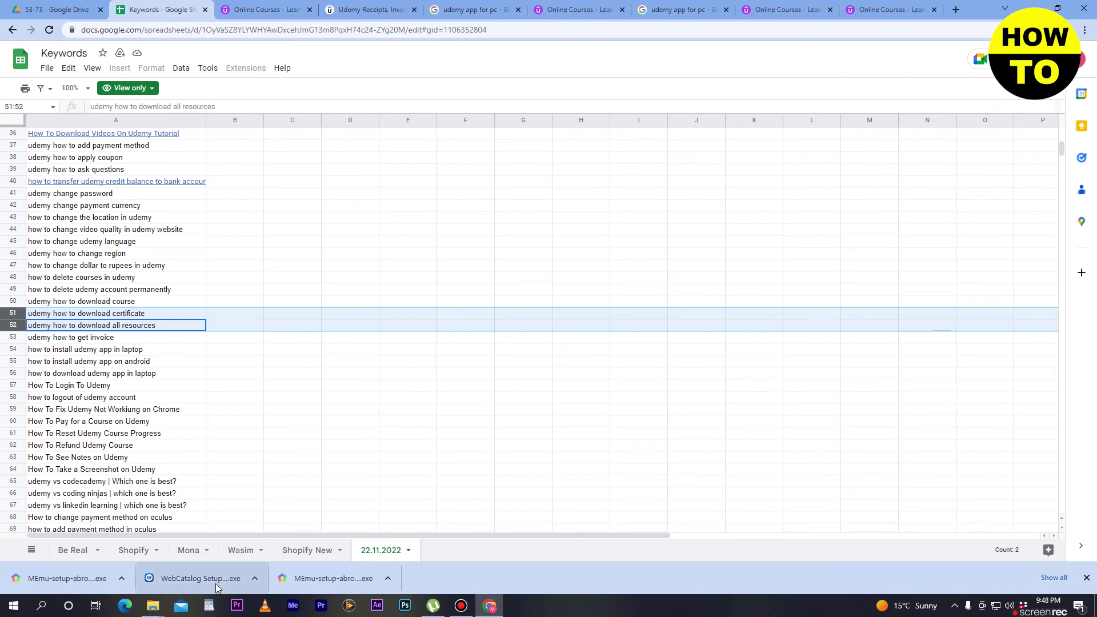
{"action": "left_click", "coordinate": [214, 584]}
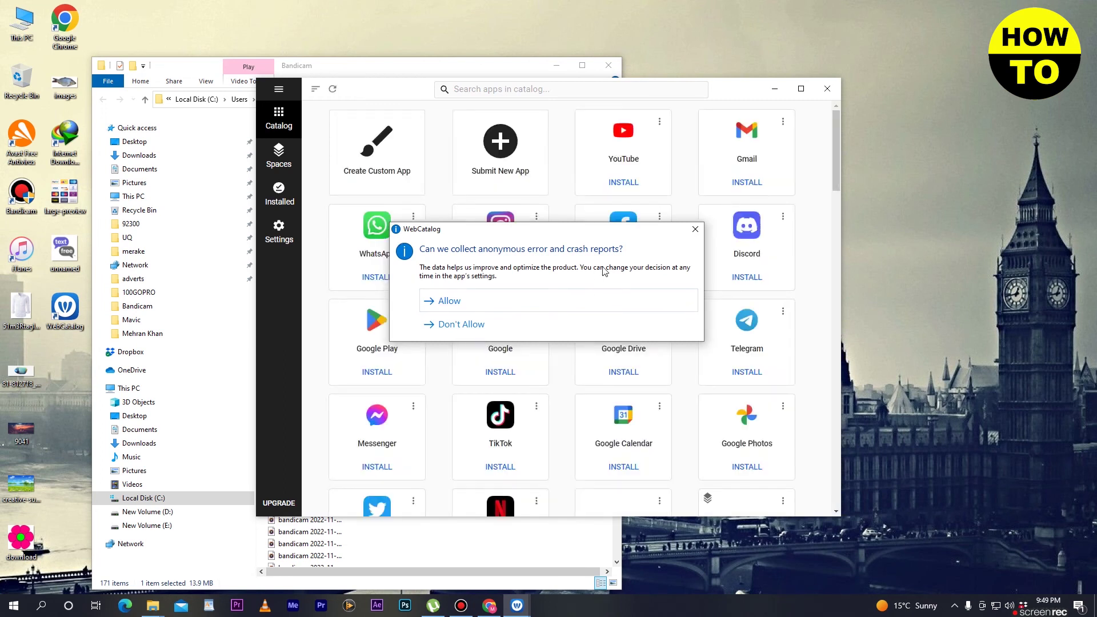
Dismiss the 'Can we collect anonymous error and crash reports?' prompt in WebCatalog
{"action": "left_click", "coordinate": [695, 231]}
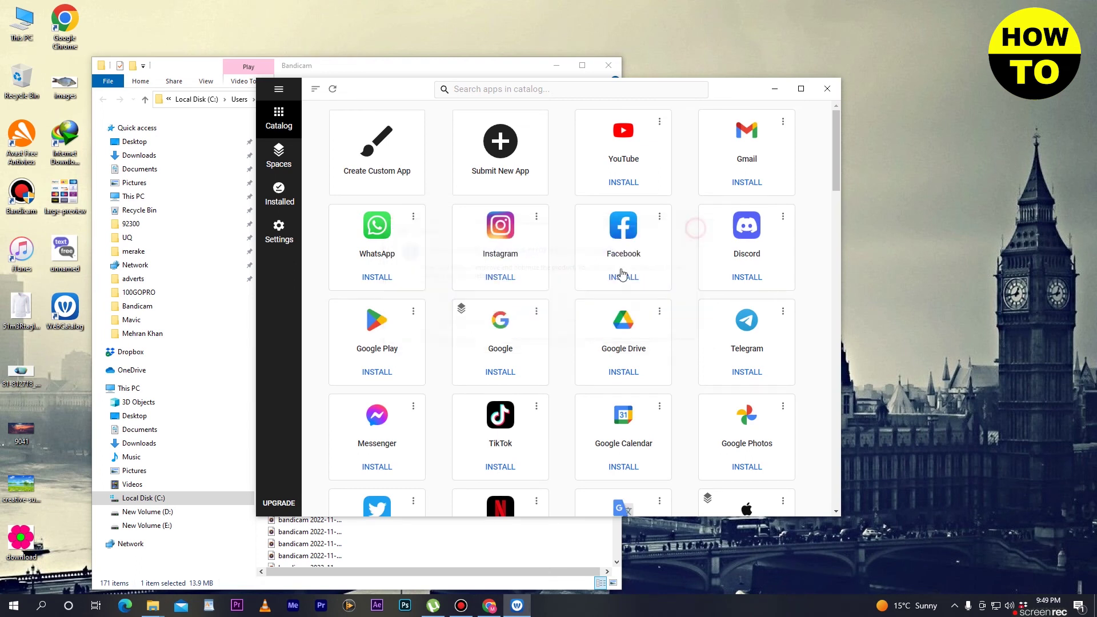
Search the WebCatalog catalog for 'udemy' and install the Udemy app
{"action": "left_click", "coordinate": [524, 89]}
{"action": "type", "text": "udemy"}
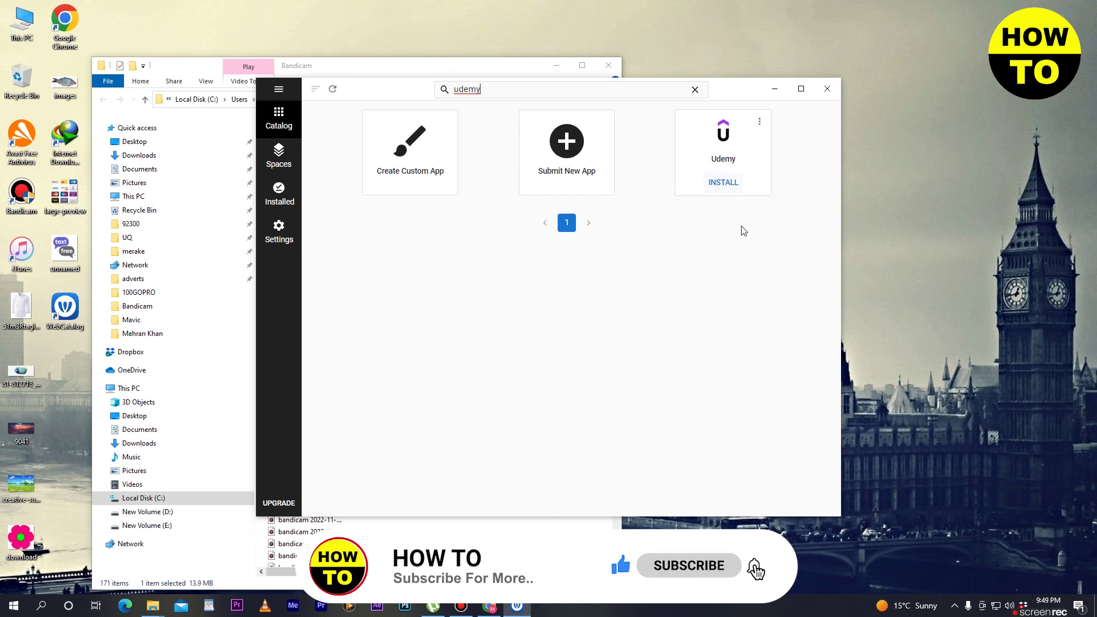
{"action": "left_click", "coordinate": [726, 183]}
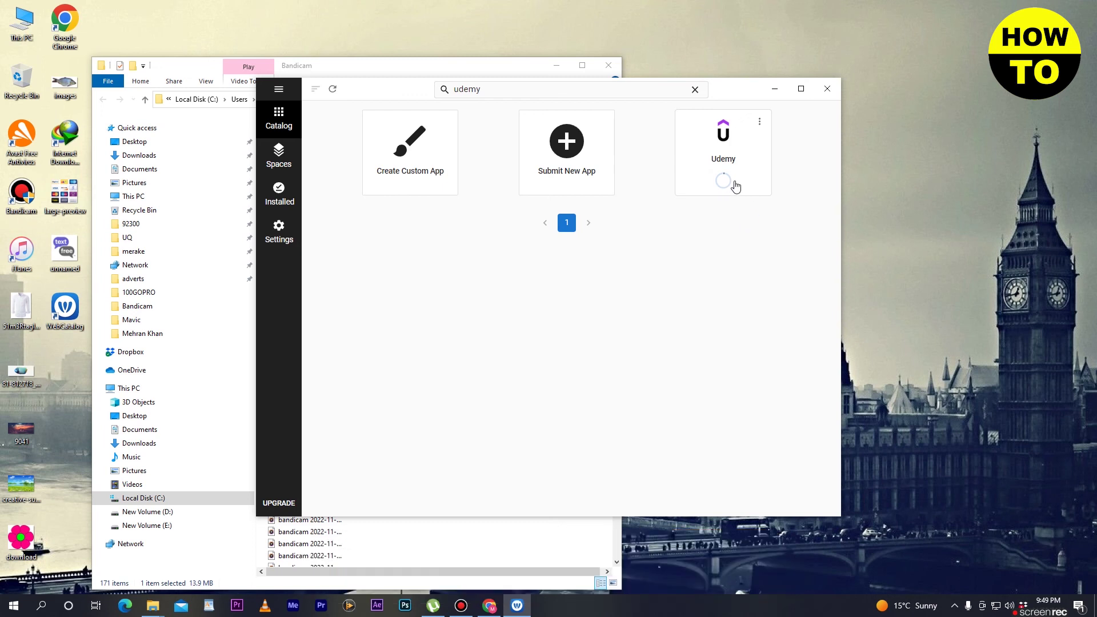
{"action": "mouse_move", "coordinate": [729, 182]}
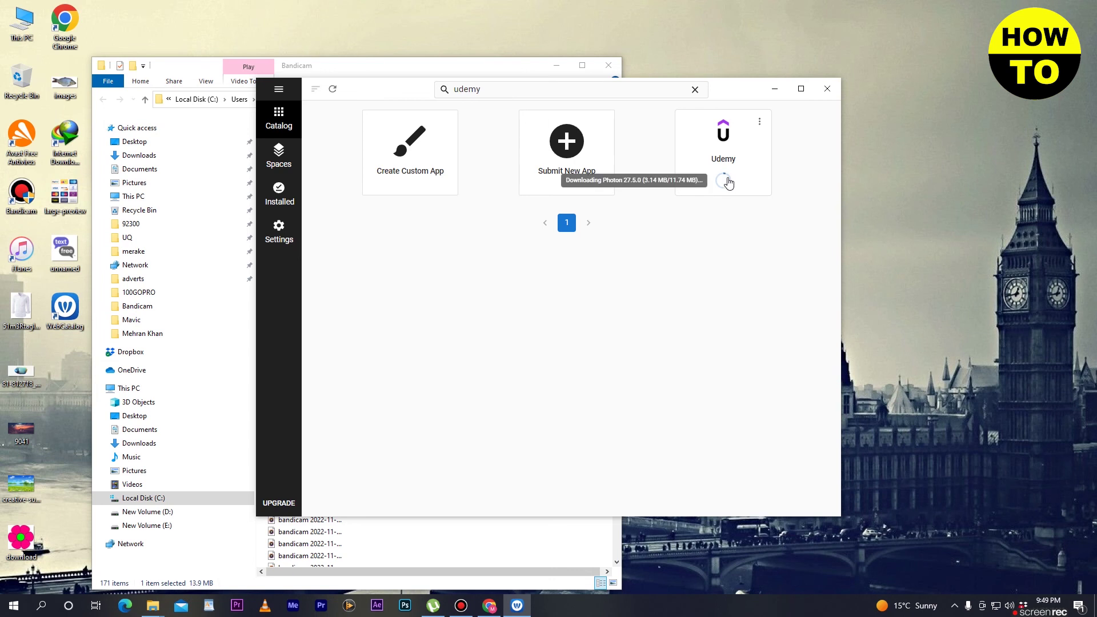